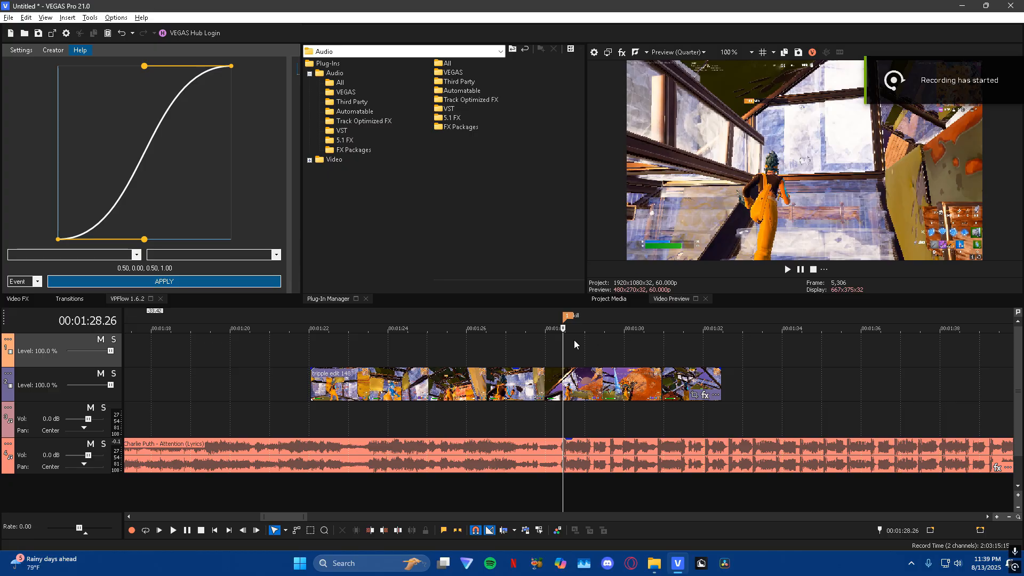
Preview the music leading up to the 00:01:28.26 marker and raise the song track's volume to 2.6 dB.
left_click(524, 345)
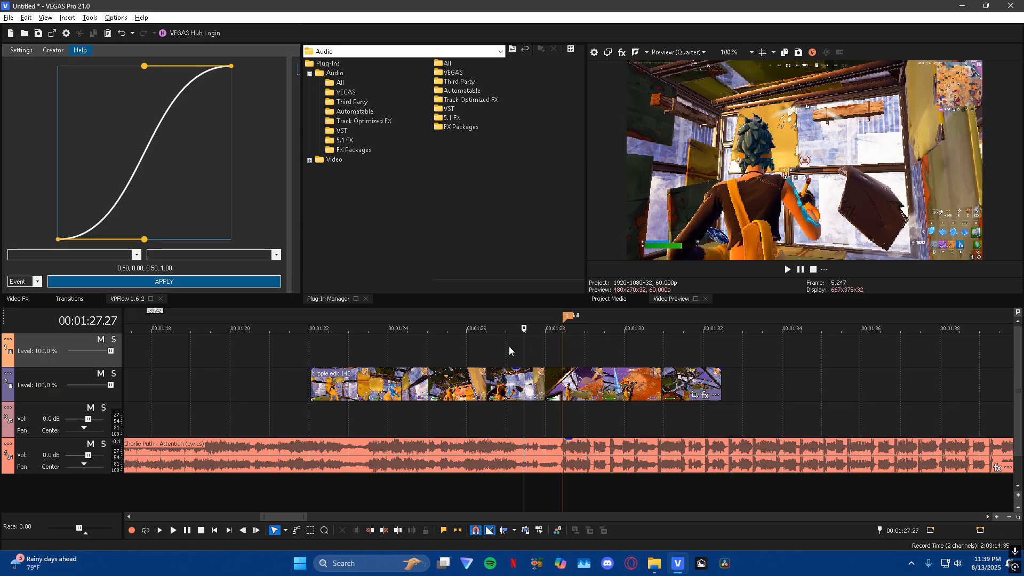
key("space")
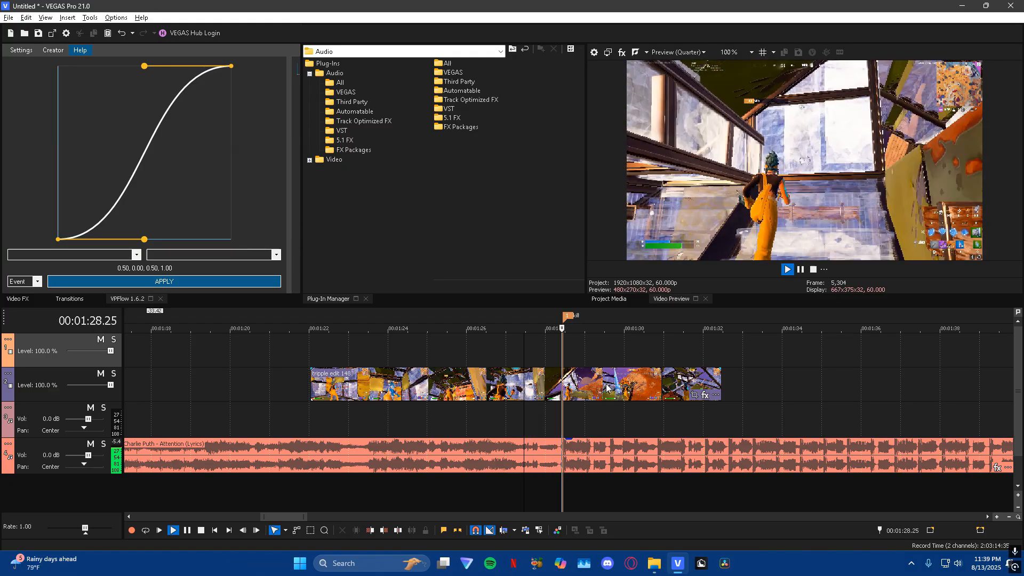
left_click(561, 353)
key("space")
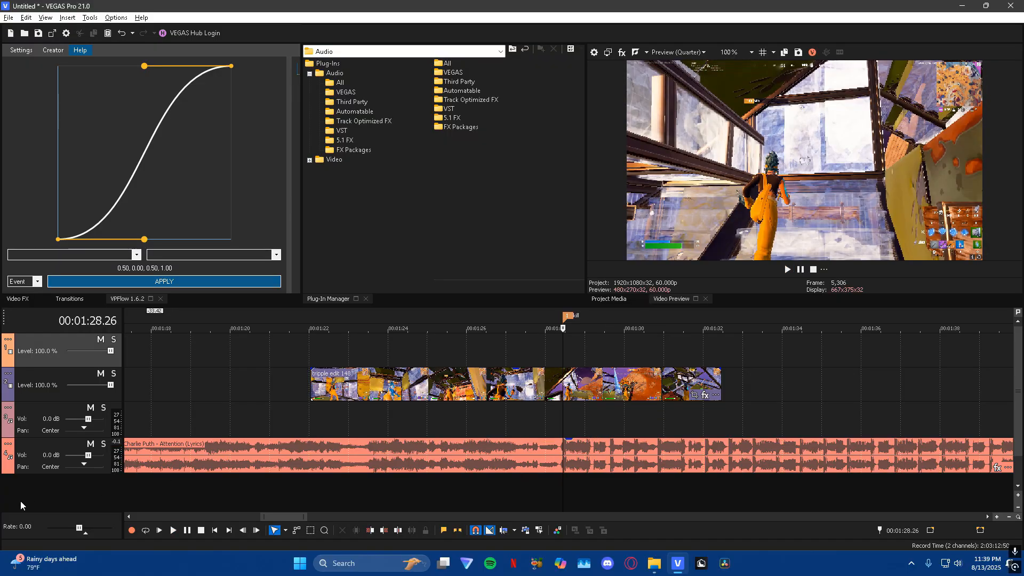
left_click_drag(88, 456, 94, 457)
Listen to the beats before the 00:01:28.26 marker and place a new marker at 00:01:27.51.
left_click(525, 362)
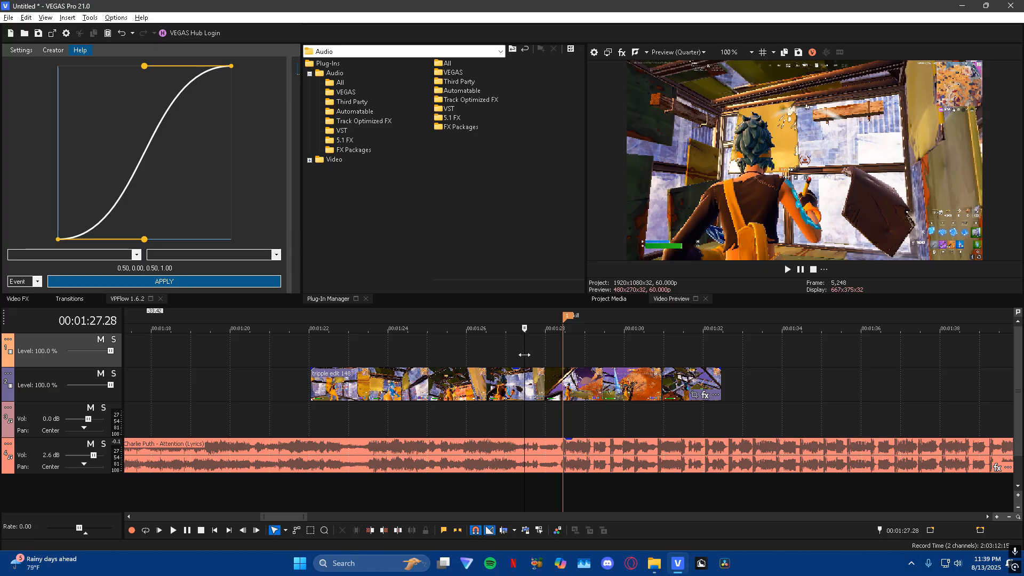
scroll(524, 355, "up", 4)
key("space")
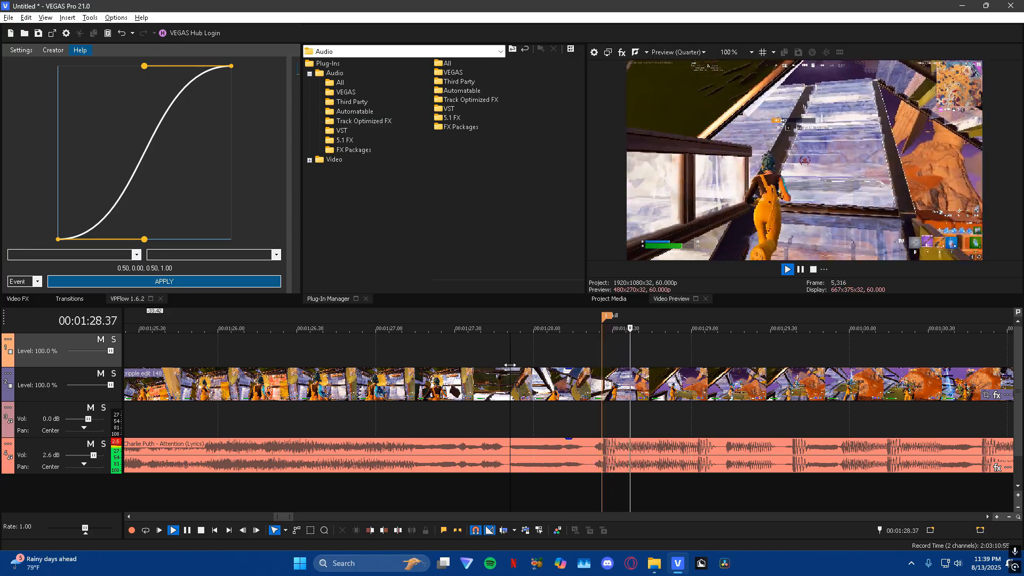
key("space")
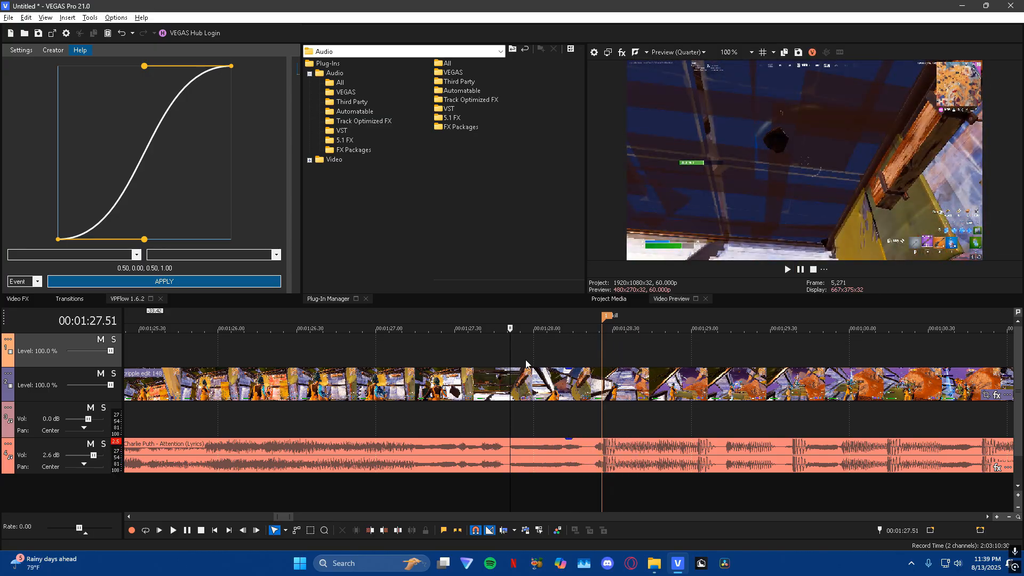
scroll(629, 340, "up", 3)
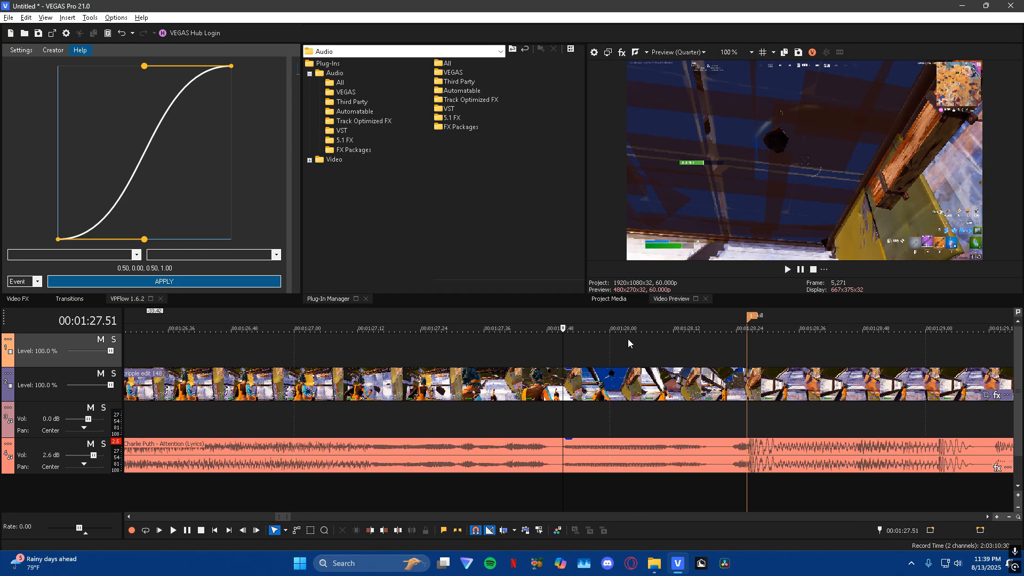
key("m")
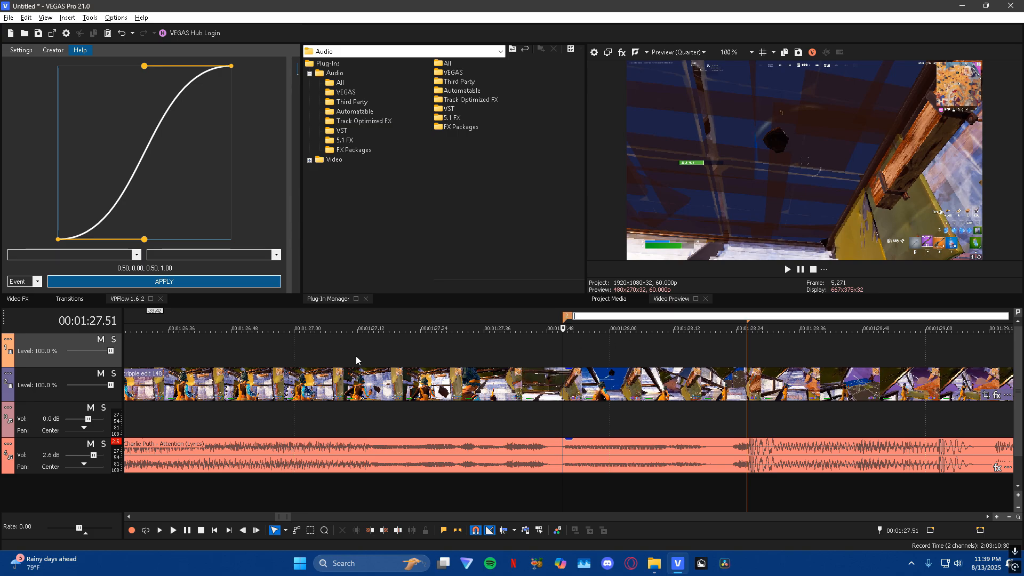
Play back the timeline across the two beat markers to check their timing against the music.
left_click(325, 353)
scroll(325, 354, "down", 6)
key("space")
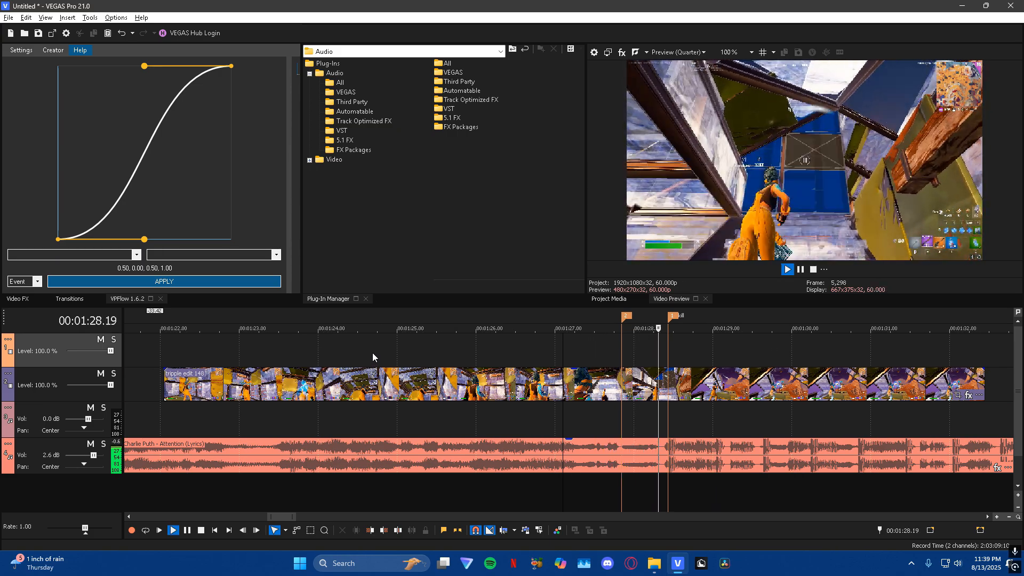
key("space")
Shift the gameplay clip about 1.2 seconds earlier so the shot meets the 00:01:28.26 marker, and split it there.
left_click(621, 381)
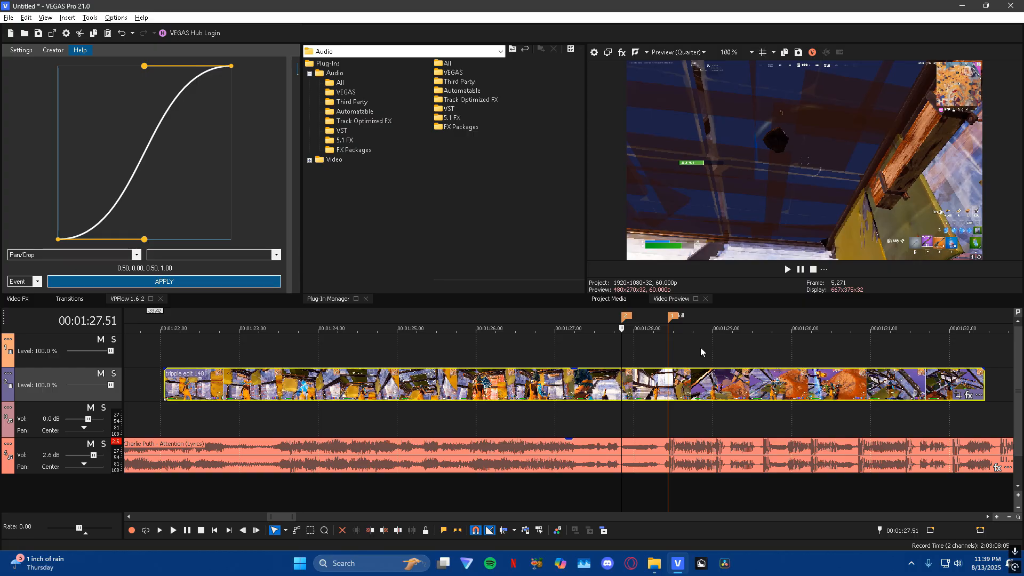
left_click(668, 388)
mouse_move(719, 390)
left_mouse_down()
mouse_move(614, 391)
mouse_move(681, 391)
mouse_move(625, 394)
left_mouse_up()
scroll(670, 391, "up", 5)
scroll(678, 391, "up", 3)
scroll(624, 394, "down", 12)
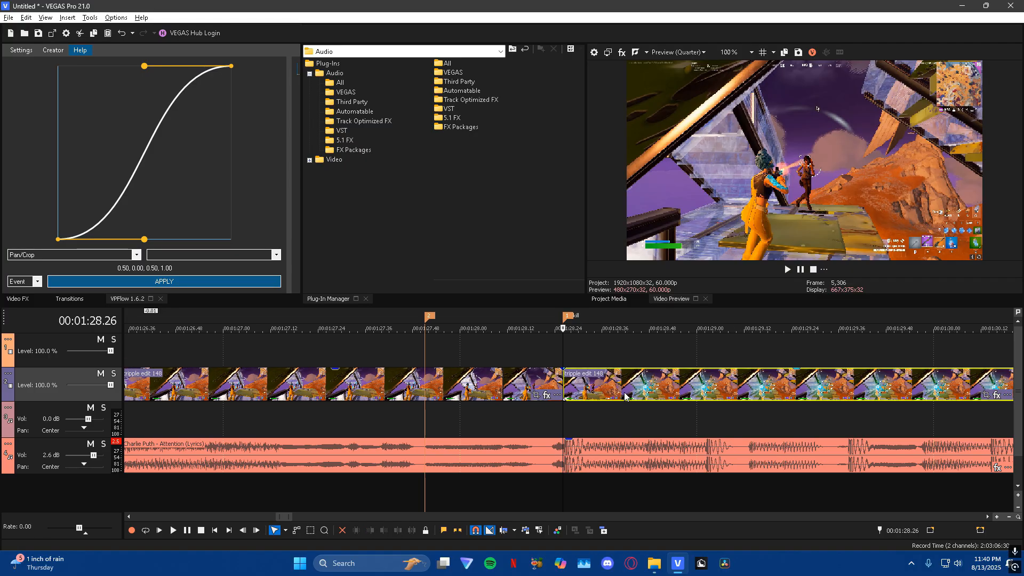
Add a velocity envelope to the second clip and set its starting point to 300% forward velocity.
right_click(603, 394)
left_click(765, 438)
scroll(594, 389, "up", 4)
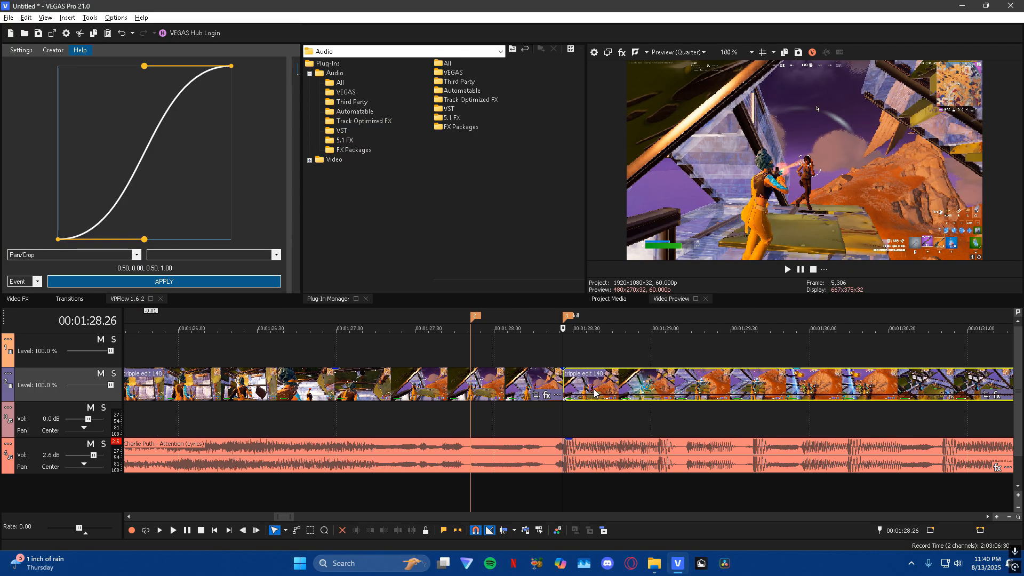
right_click(564, 393)
left_click(602, 155)
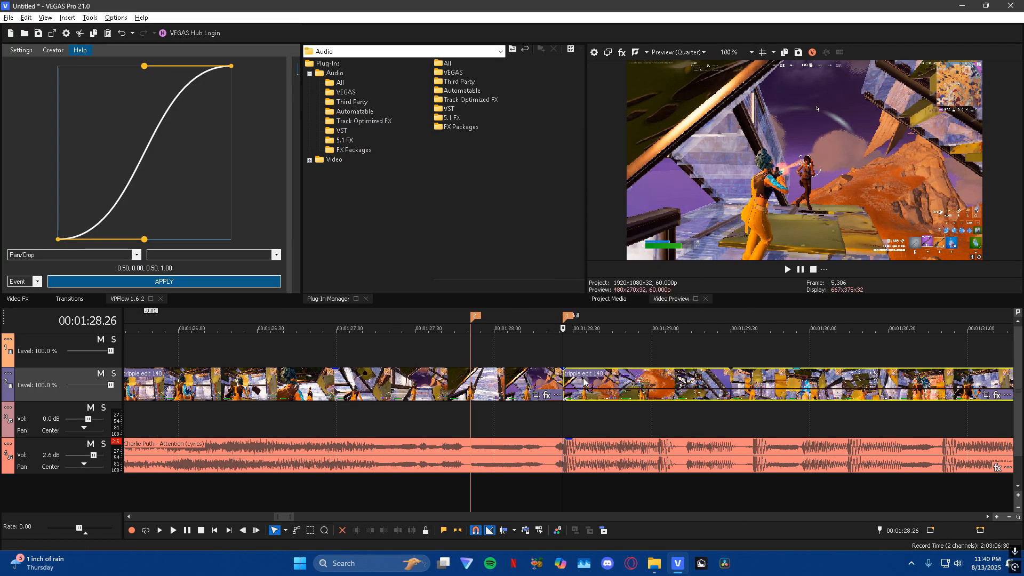
Add a velocity point at 00:01:28.31 set to 50% forward velocity, and change the fade curve leading into it.
key("space")
scroll(619, 379, "up", 8)
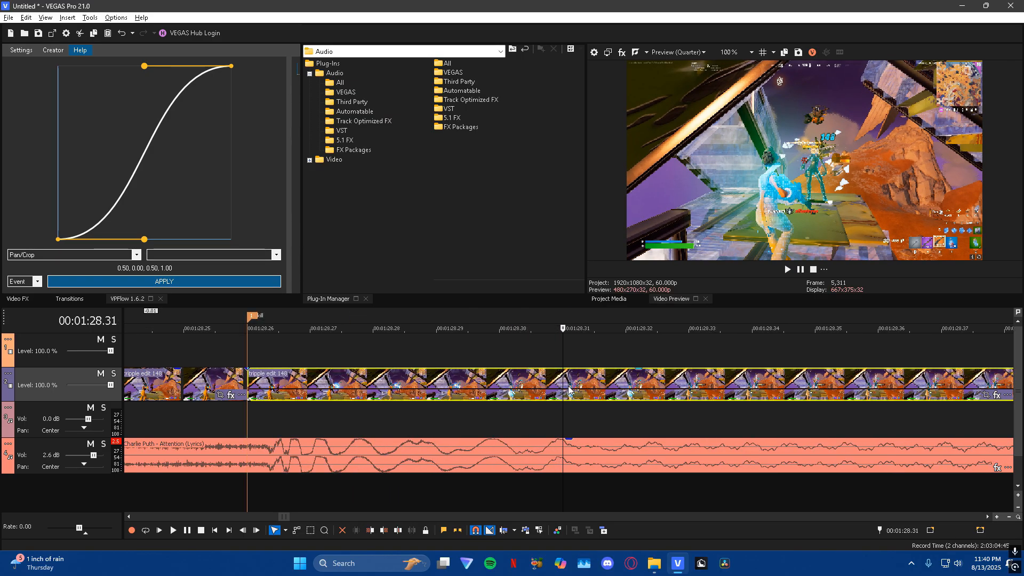
right_click(563, 394)
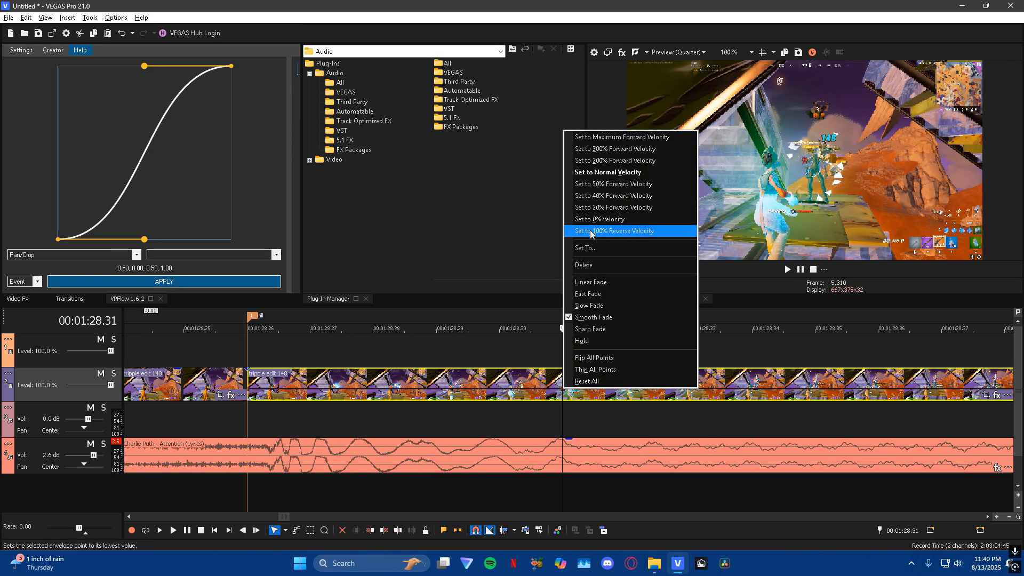
left_click(596, 185)
scroll(549, 347, "down", 4)
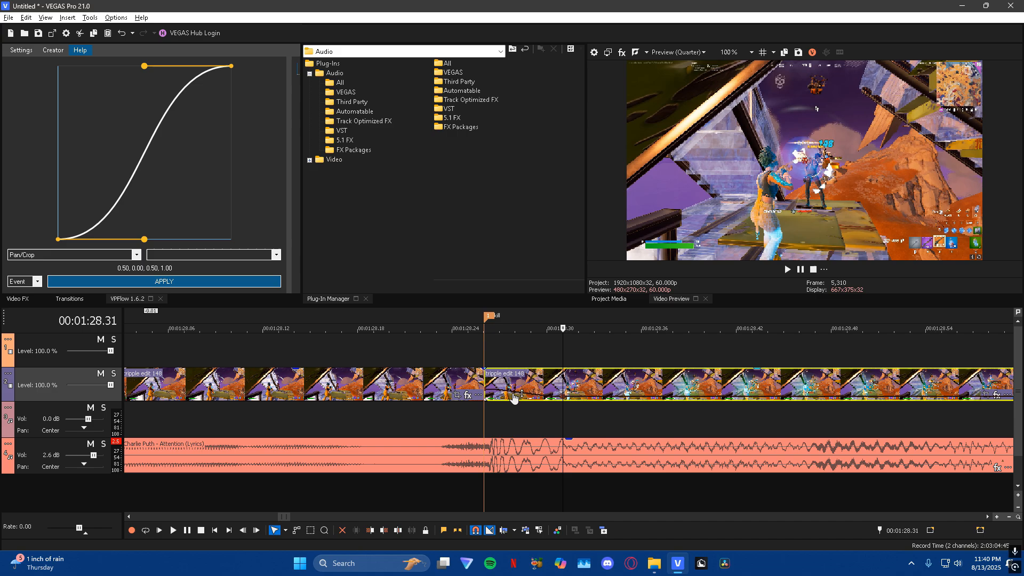
right_click(513, 394)
left_click(529, 442)
Play back the speed ramp at the start of the second clip and return to the 00:01:28.26 marker.
left_click(444, 346)
key("space")
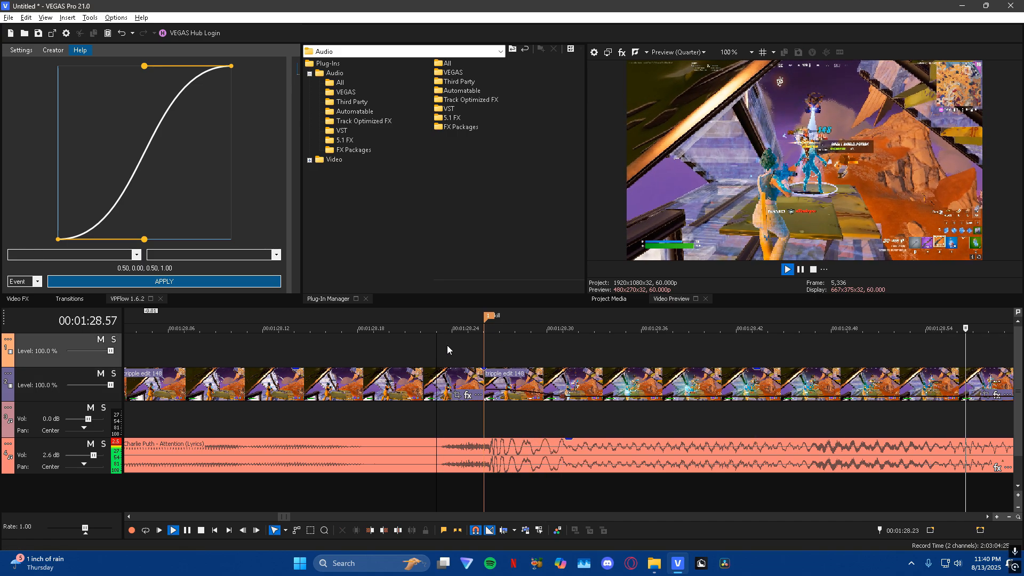
scroll(448, 345, "down", 5)
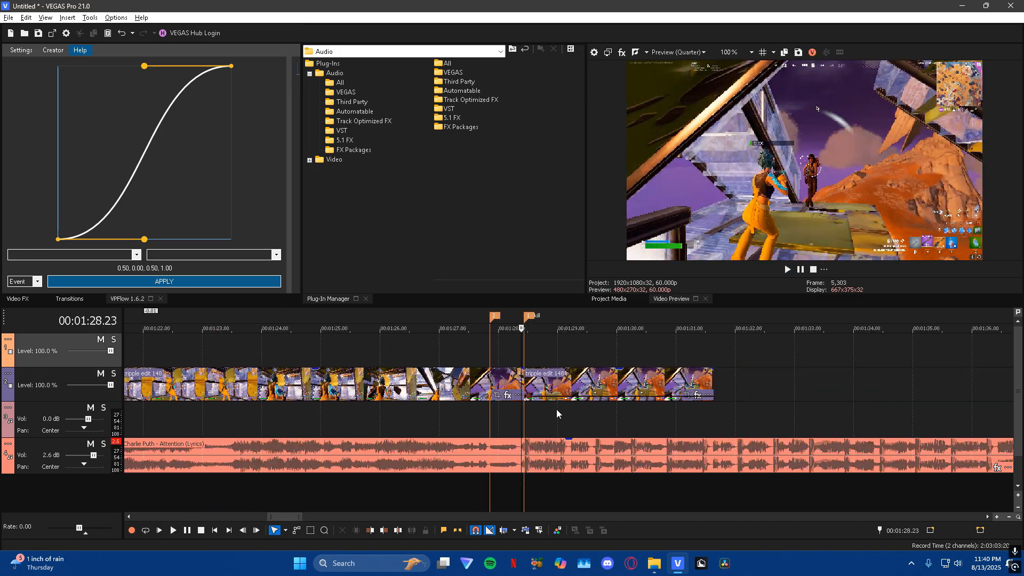
key("space")
left_click(523, 350)
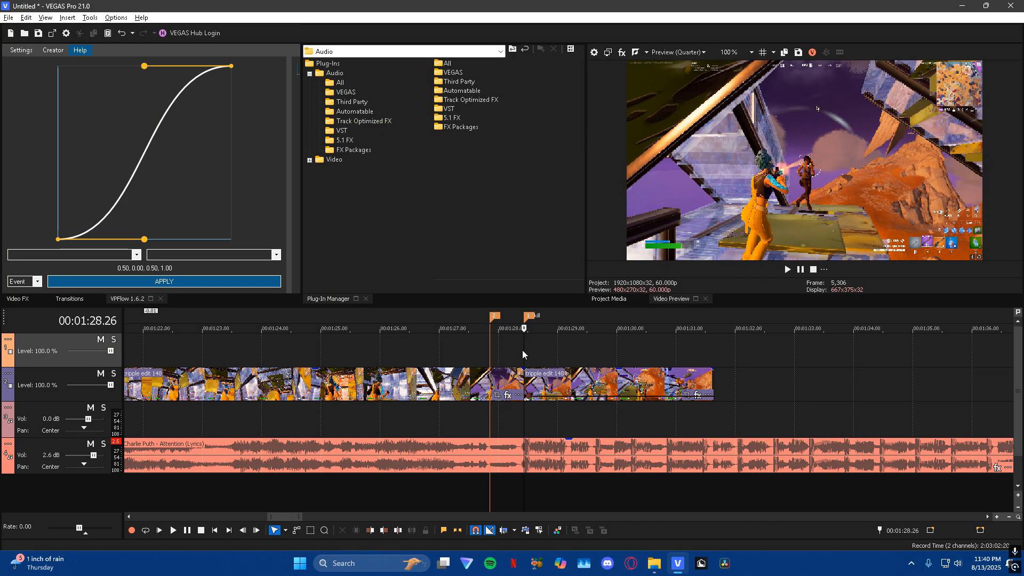
scroll(523, 350, "up", 3)
scroll(576, 386, "up", 3)
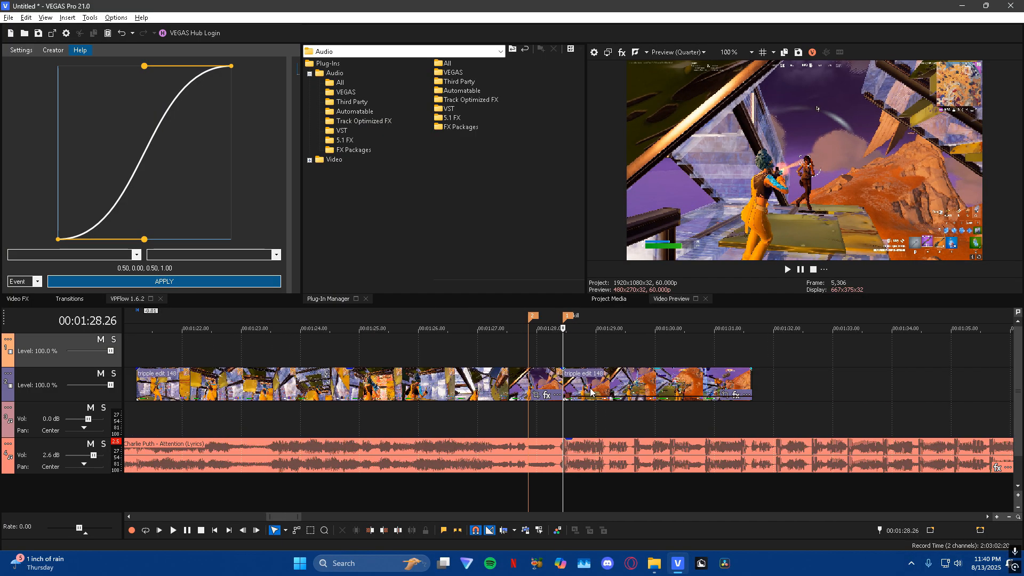
scroll(587, 380, "down", 4)
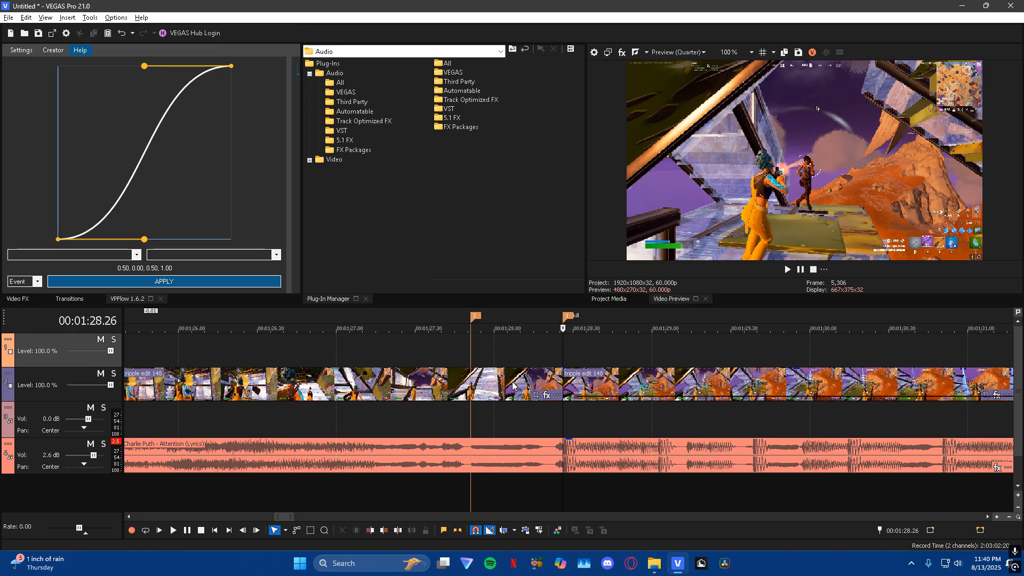
Place the playhead on the 00:01:27.51 marker and add a velocity envelope to the first clip.
left_click(476, 392)
left_click(421, 395)
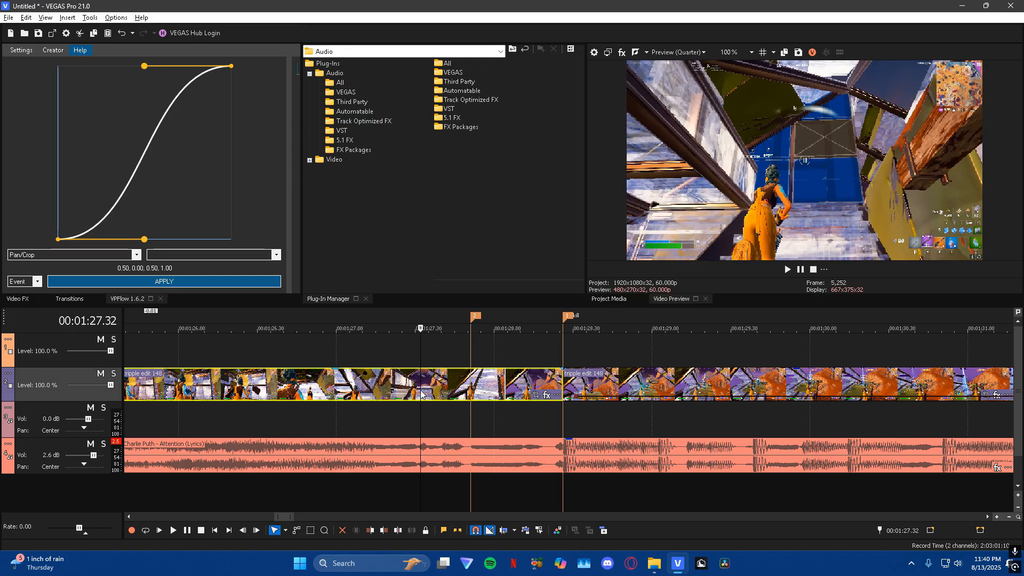
right_click(517, 379)
left_click(472, 349)
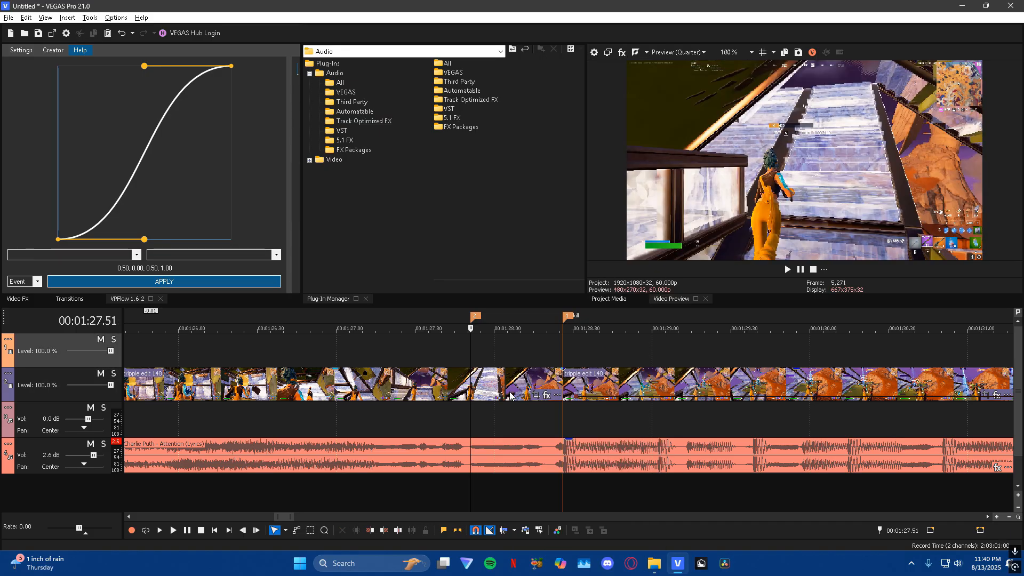
right_click(511, 398)
mouse_move(591, 440)
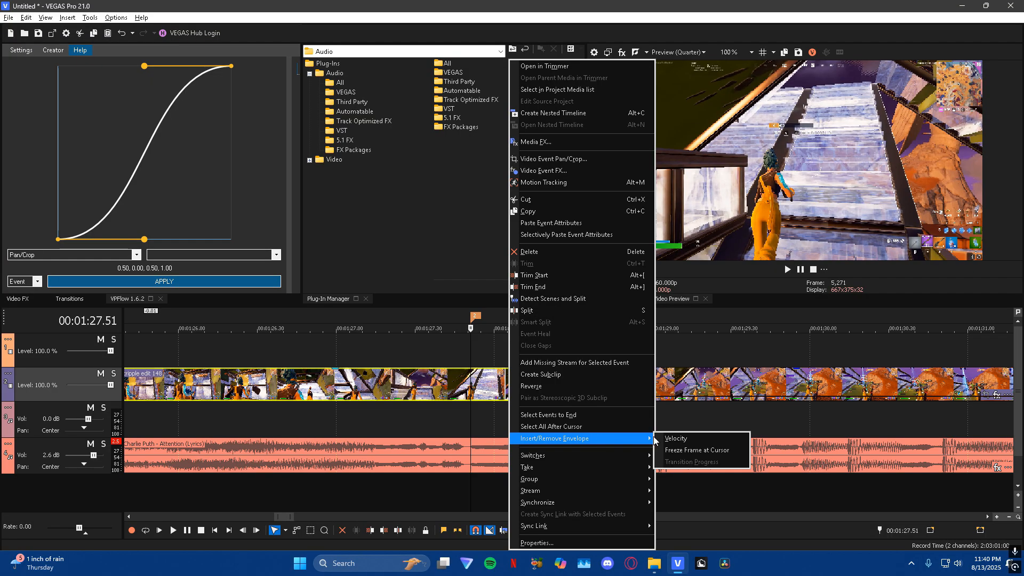
left_click(713, 439)
Add a velocity point to the first clip at the 00:01:27.51 marker and set it to 300% forward velocity.
scroll(561, 390, "up", 10)
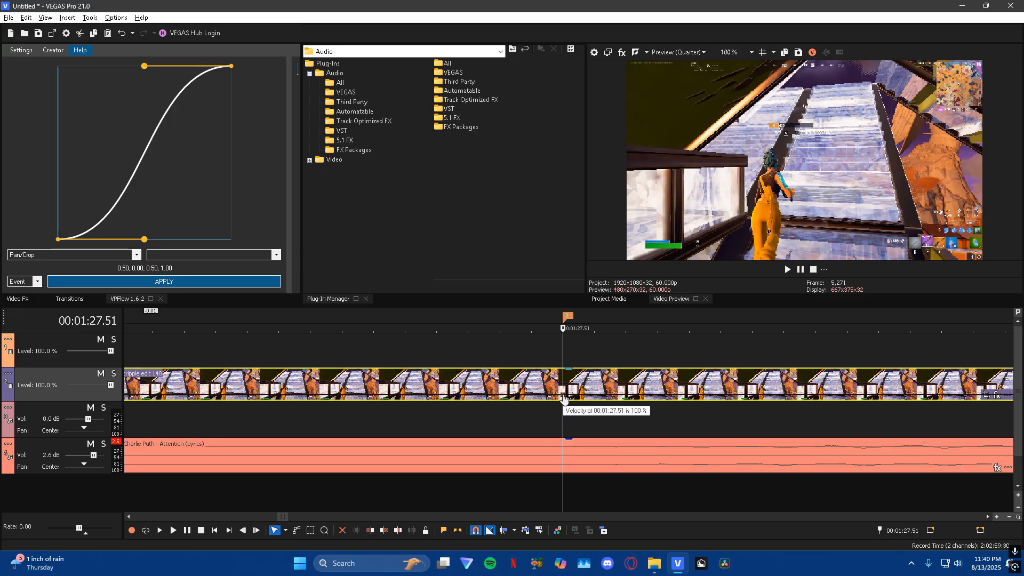
scroll(583, 359, "down", 10)
scroll(567, 327, "up", 6)
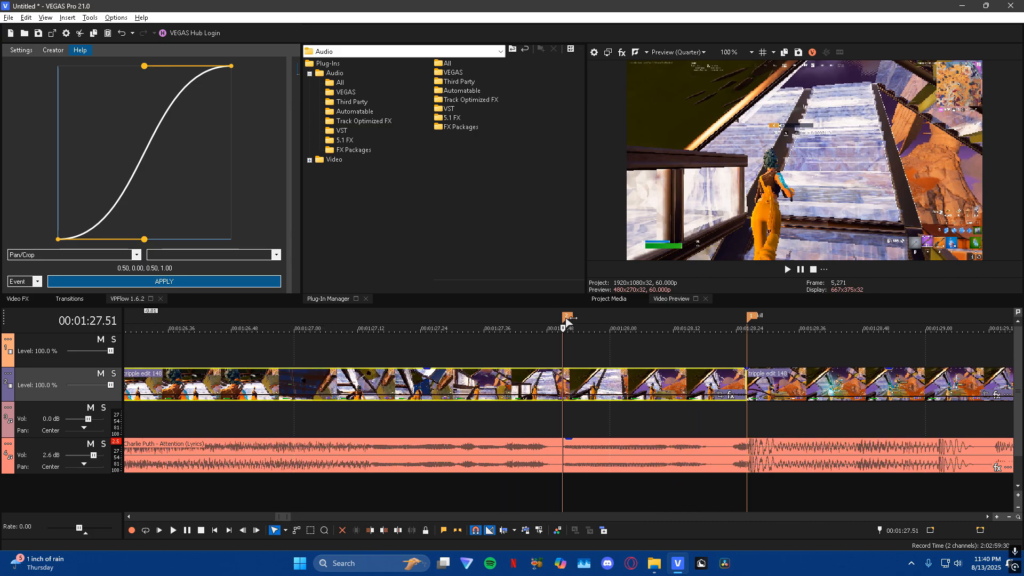
scroll(564, 358, "up", 3)
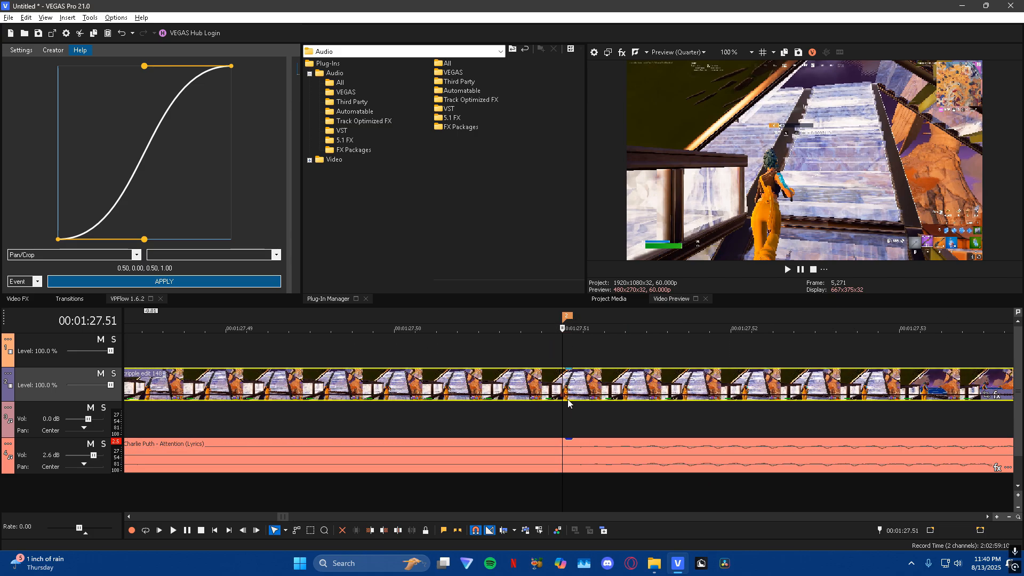
left_click_drag(564, 356, 400, 360)
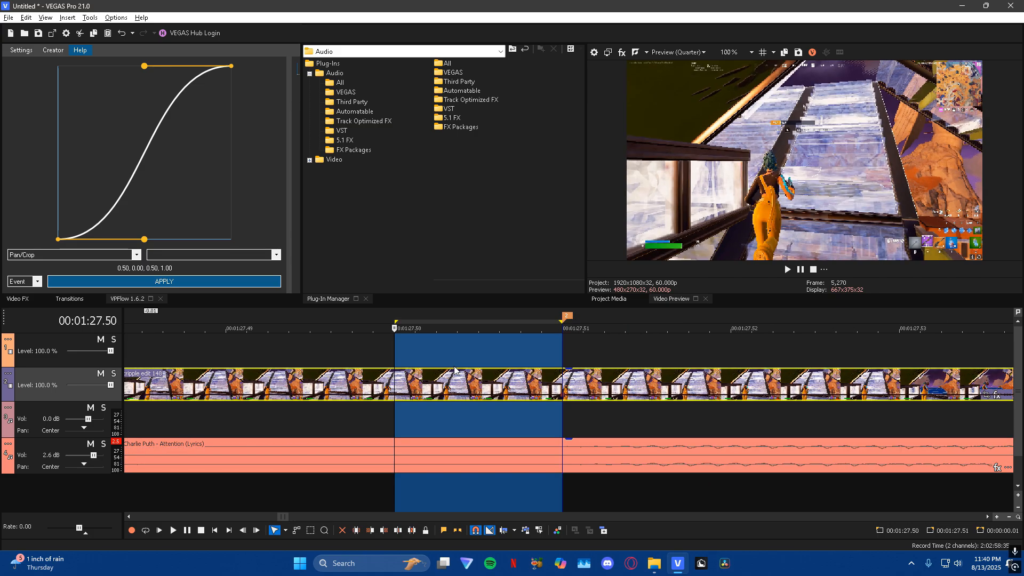
scroll(459, 361, "down", 4)
left_click(497, 363)
left_click_drag(594, 398, 596, 394)
right_click(595, 393)
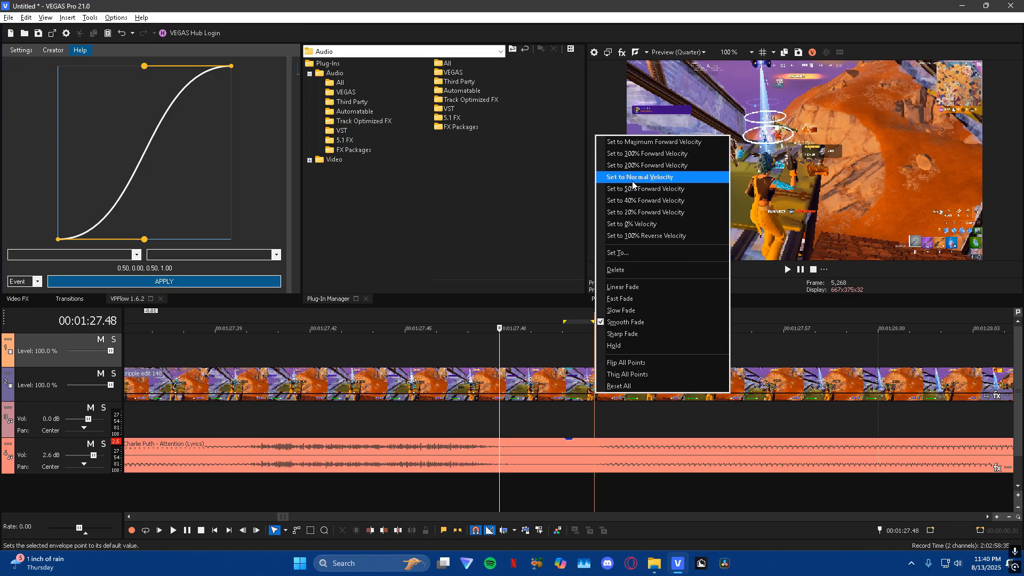
left_click(664, 152)
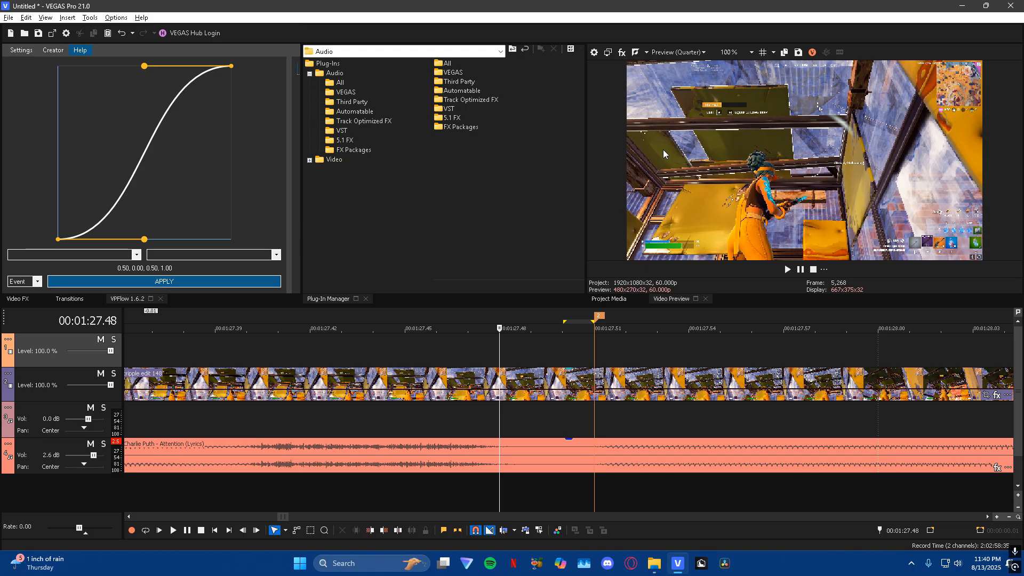
Place the playhead at 00:01:27.46, five frames before the 00:01:27.51 marker.
left_click(597, 358)
scroll(629, 375, "down", 10)
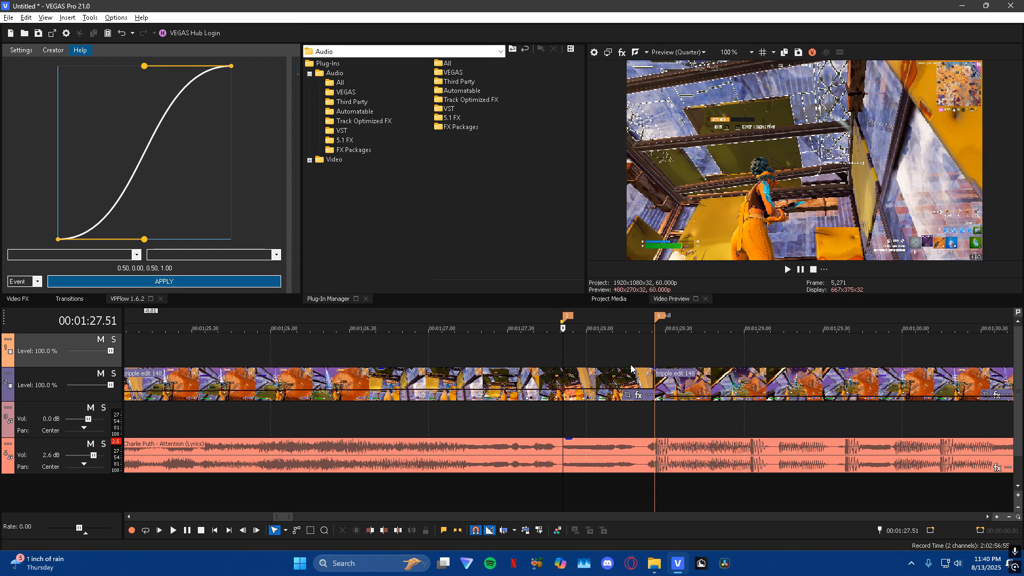
scroll(628, 375, "up", 8)
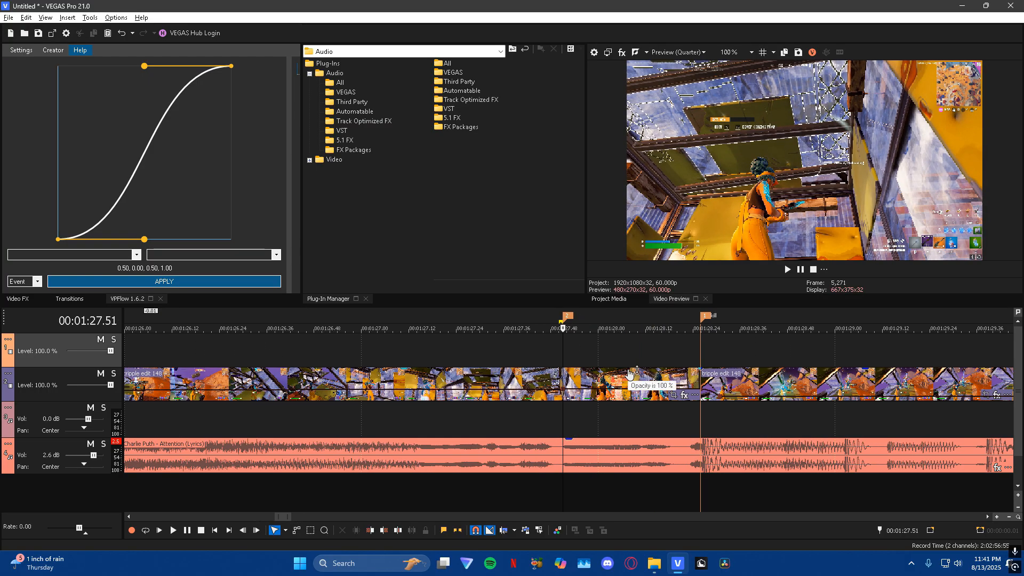
scroll(630, 375, "up", 1)
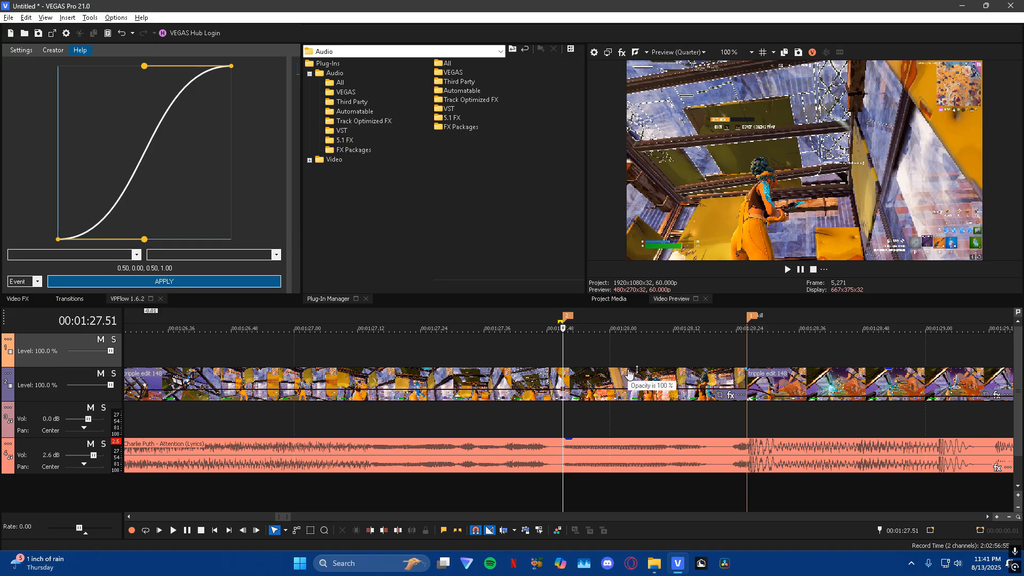
key("Left")
key("Left")
key("Left")
key("Left")
key("Left")
scroll(631, 374, "up", 1)
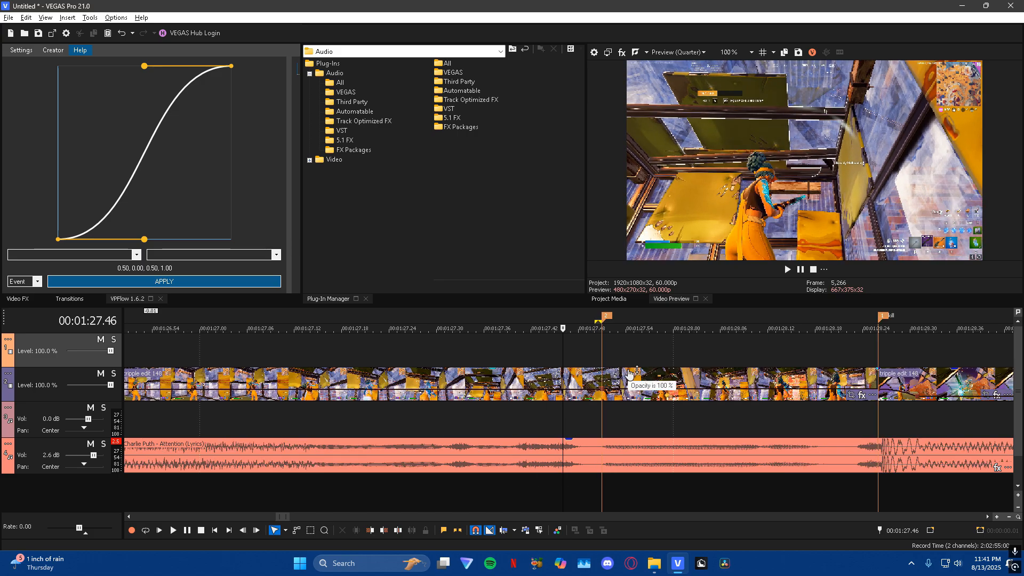
scroll(630, 375, "up", 4)
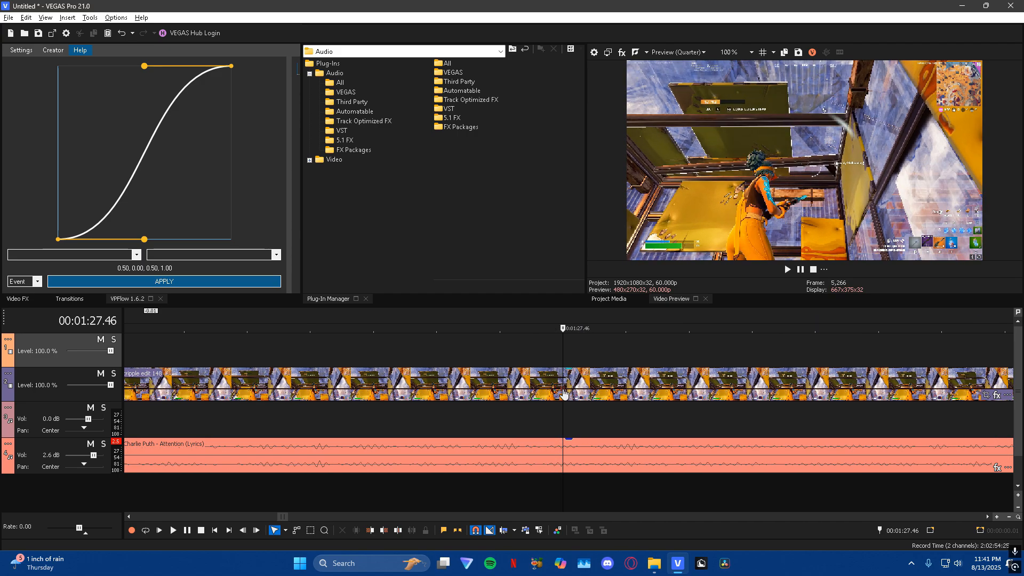
Add a velocity point to the first clip at 00:01:27.46 and set it to normal velocity.
right_click(577, 392)
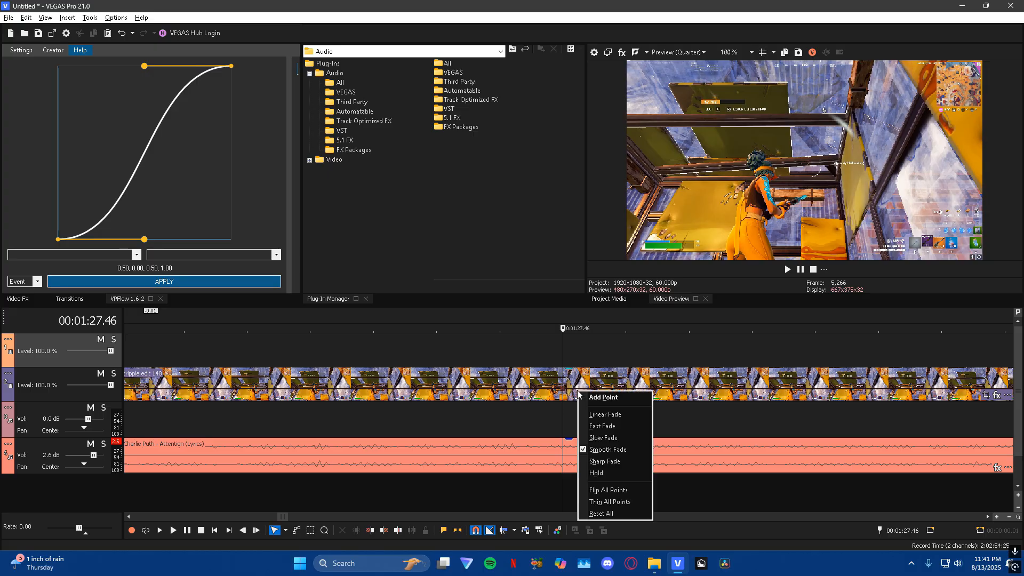
left_click(563, 352)
scroll(562, 392, "down", 4)
right_click(563, 393)
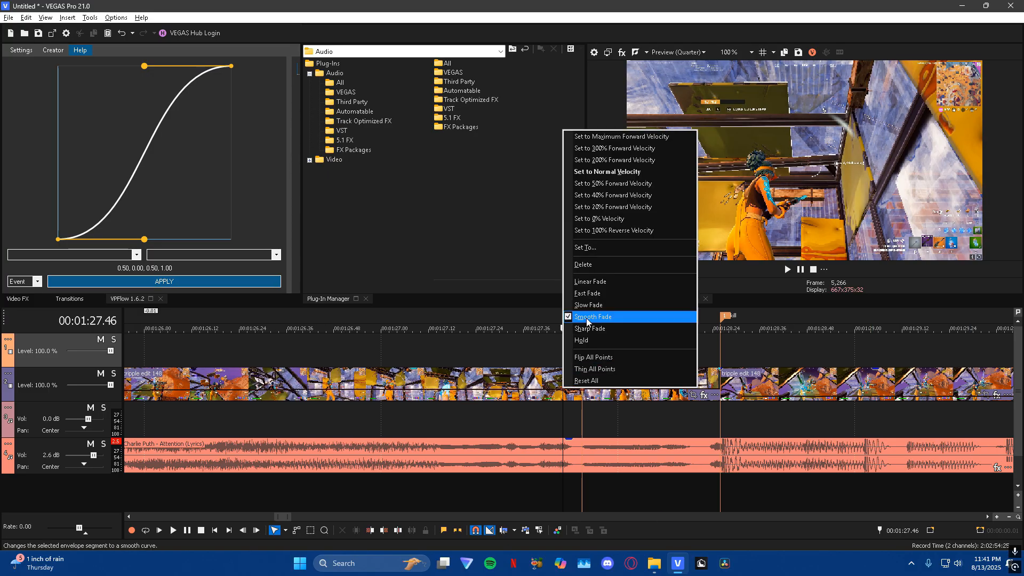
left_click(613, 171)
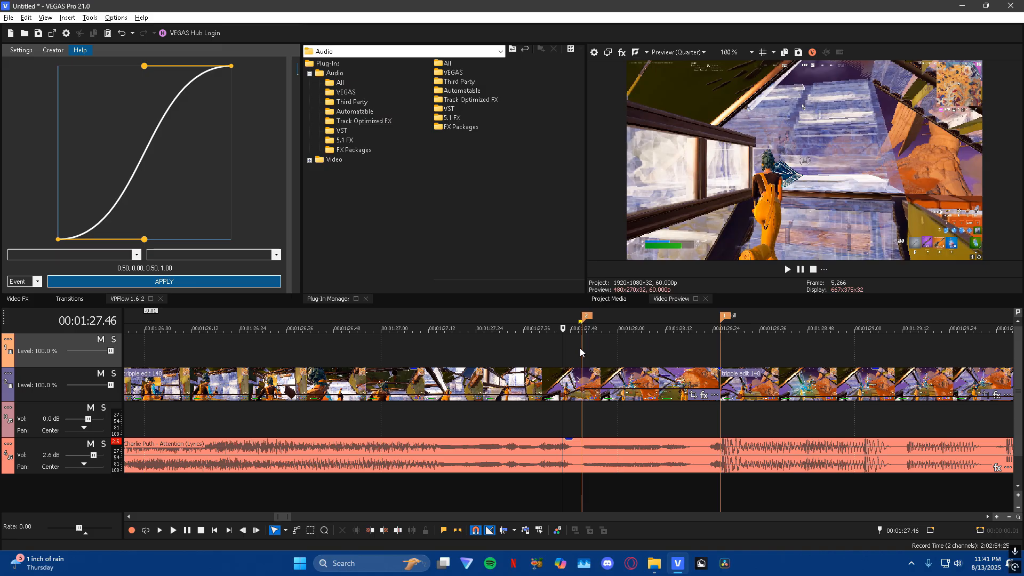
Add a velocity point to the first clip at 00:01:27.56, five frames after the marker, set it to 60%, and reopen its value for editing.
scroll(581, 348, "up", 3)
left_click(615, 355)
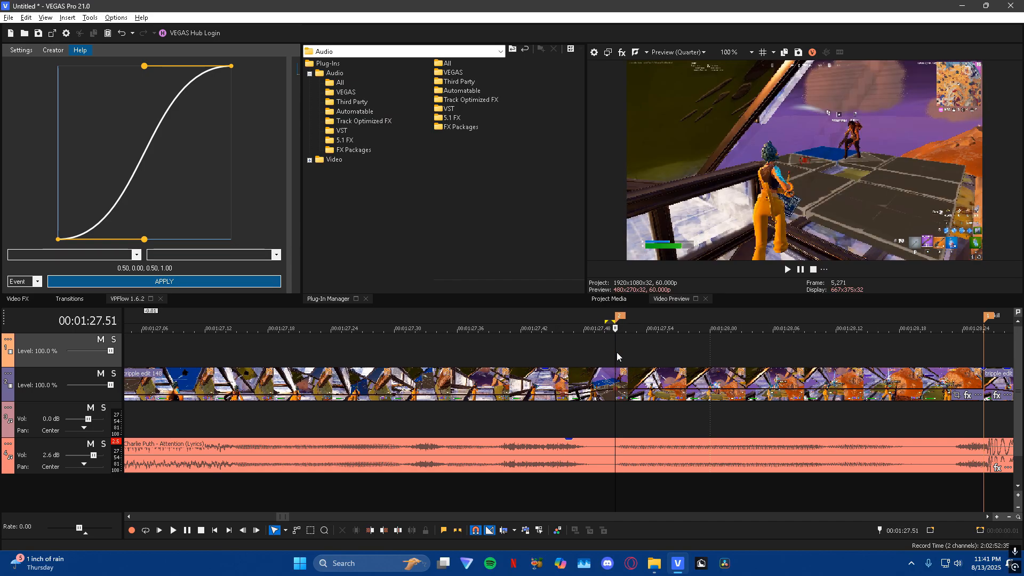
scroll(617, 352, "up", 3)
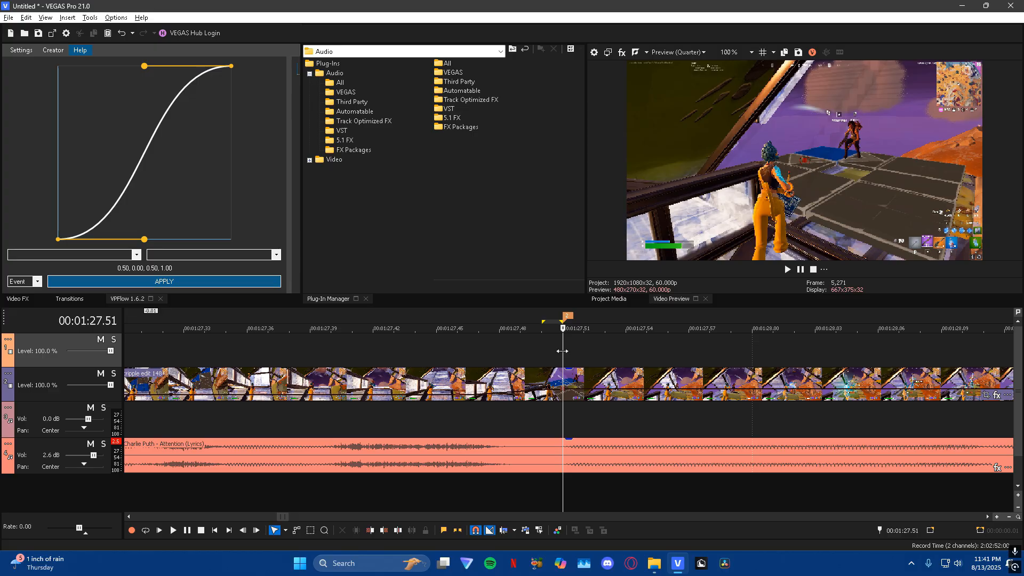
key("space")
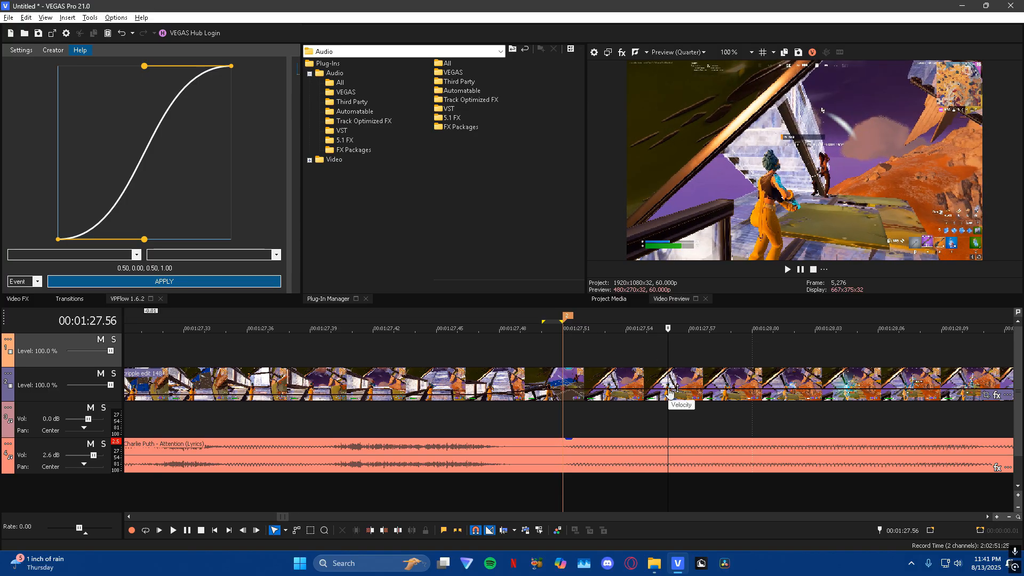
right_click(669, 388)
left_click(708, 264)
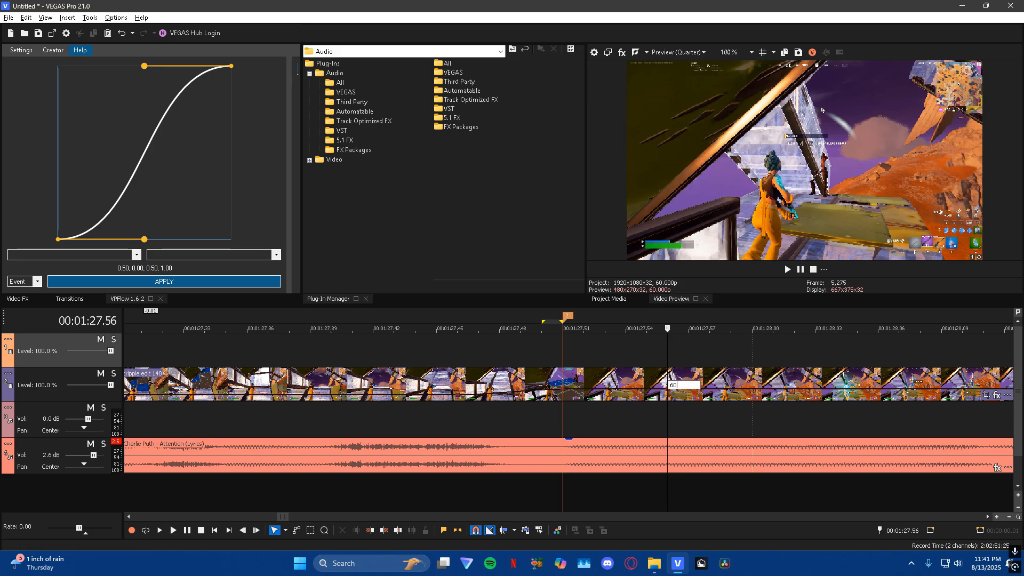
key("Return")
right_click(675, 396)
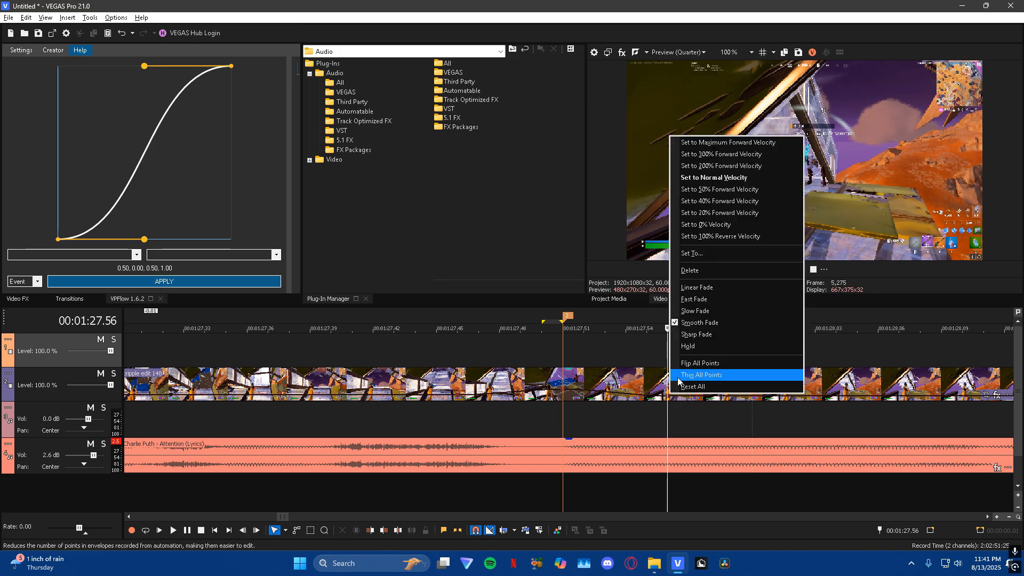
left_click(711, 251)
scroll(708, 402, "down", 5)
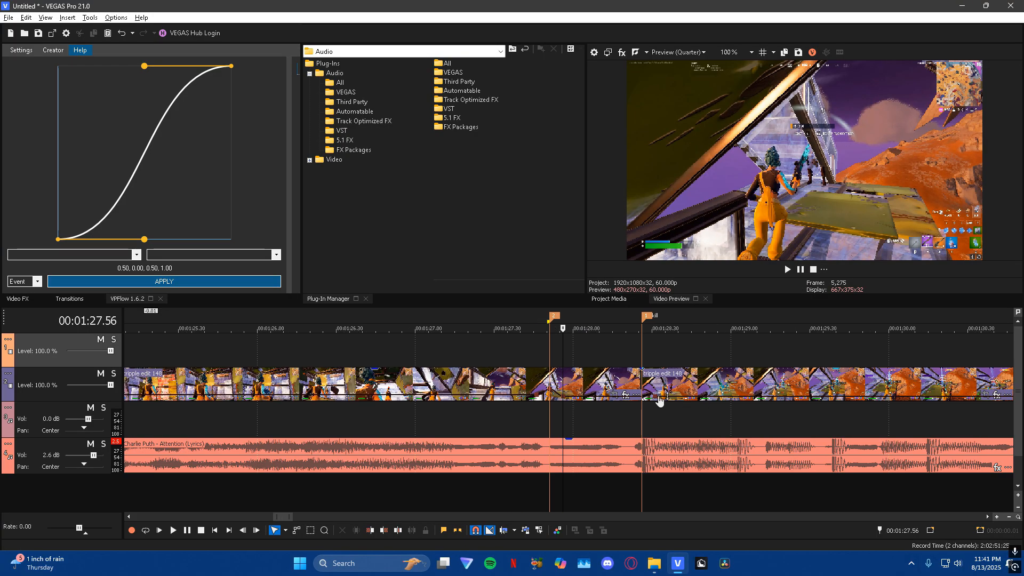
Play back the first clip's speed ramp from just before the 00:01:27.51 marker.
left_click(542, 356)
key("space")
left_click(526, 356)
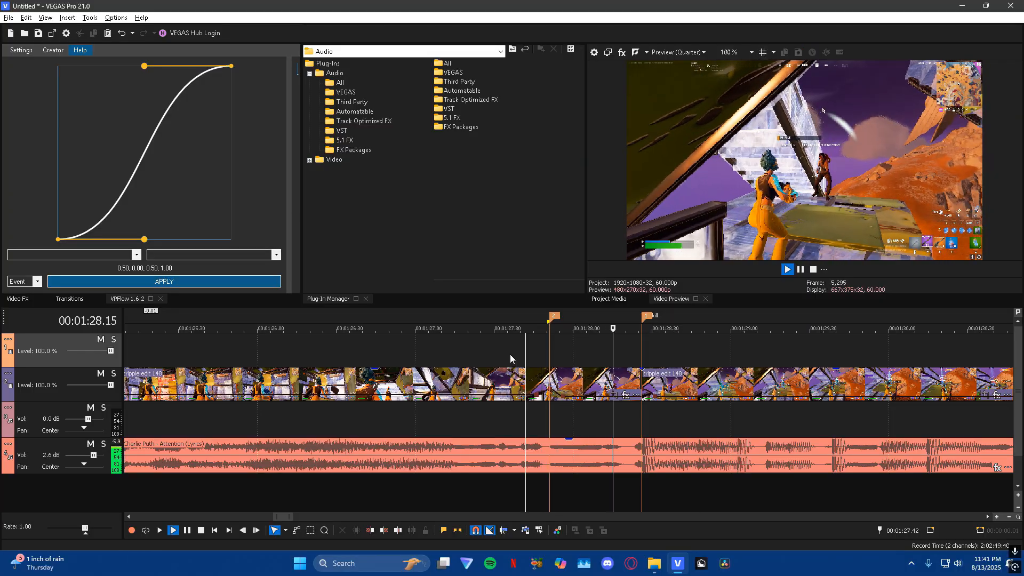
left_click(486, 355)
left_click(486, 355)
left_click(486, 355)
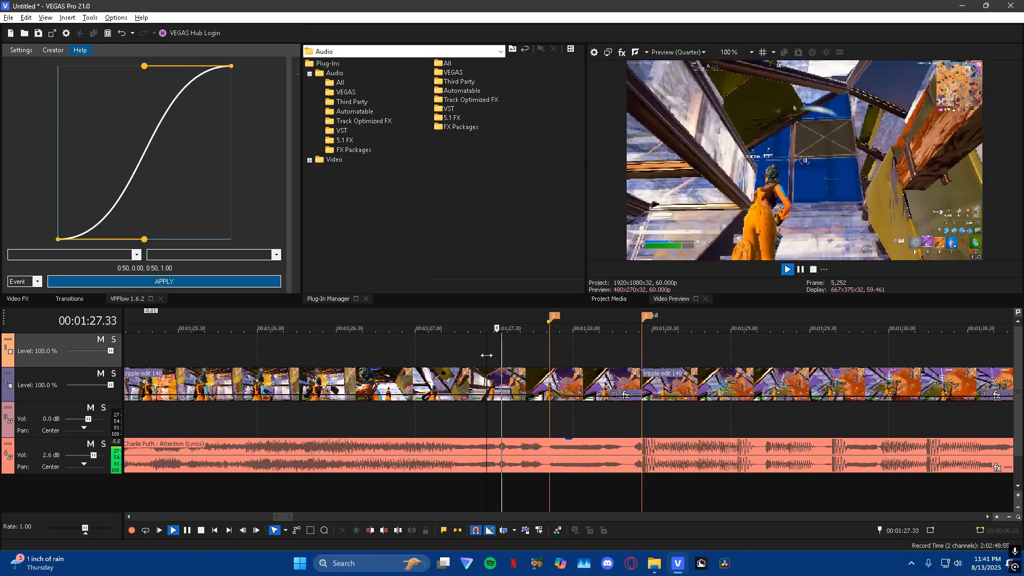
key("space")
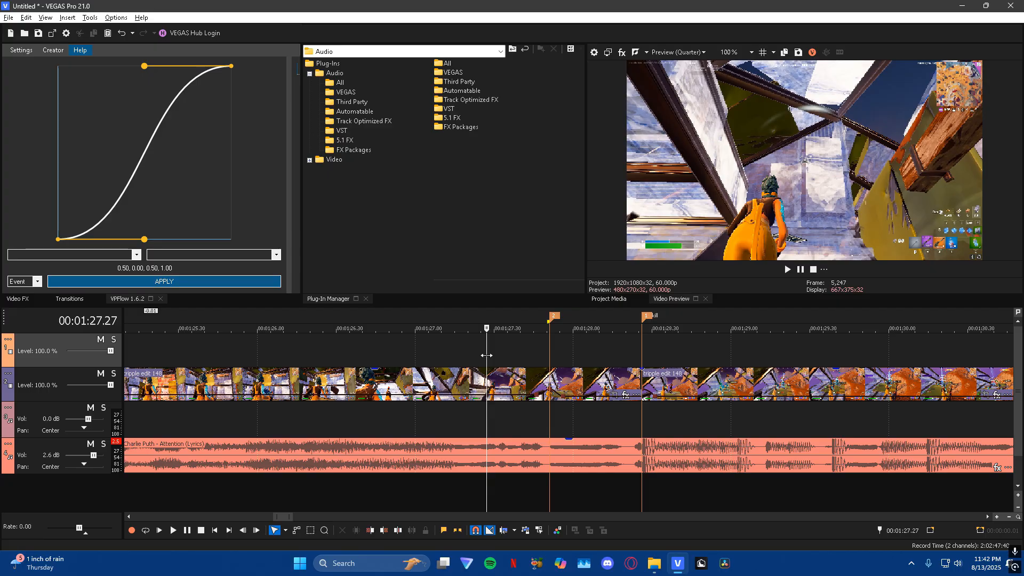
Replay the ramp from 00:01:27.44 and check the frames leading up to the 00:01:27.51 marker.
key("space")
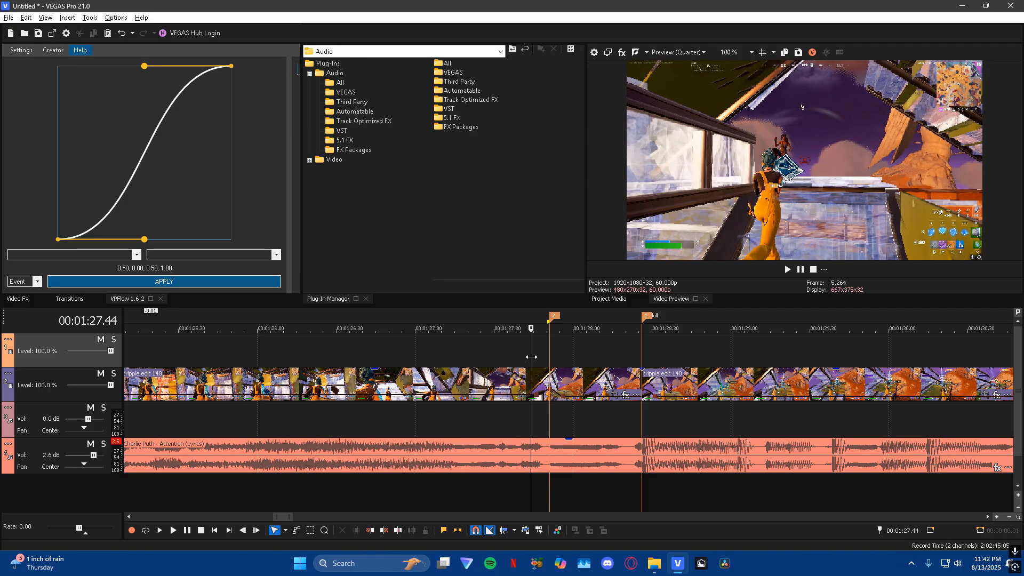
key("space")
key("space")
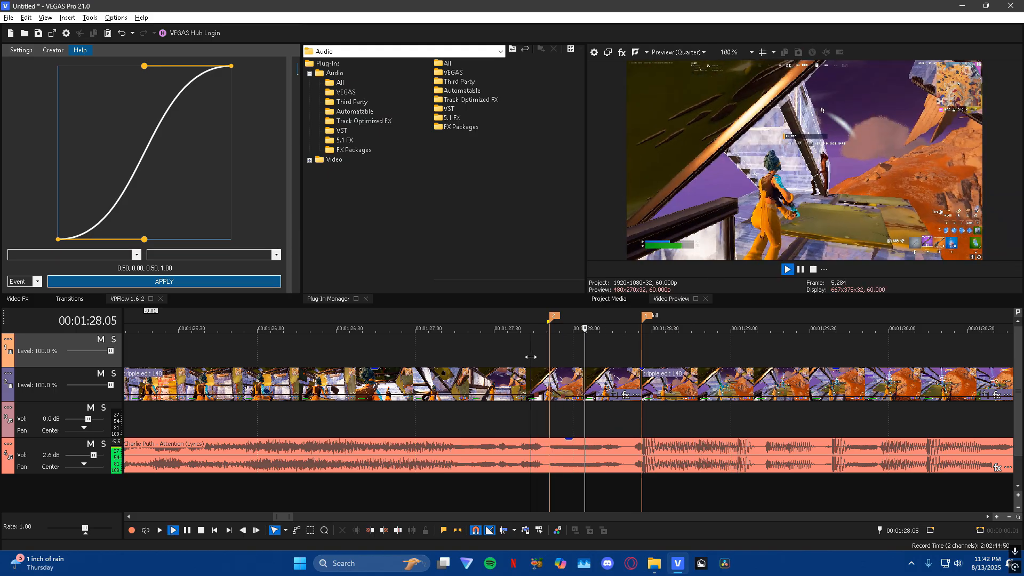
key("space")
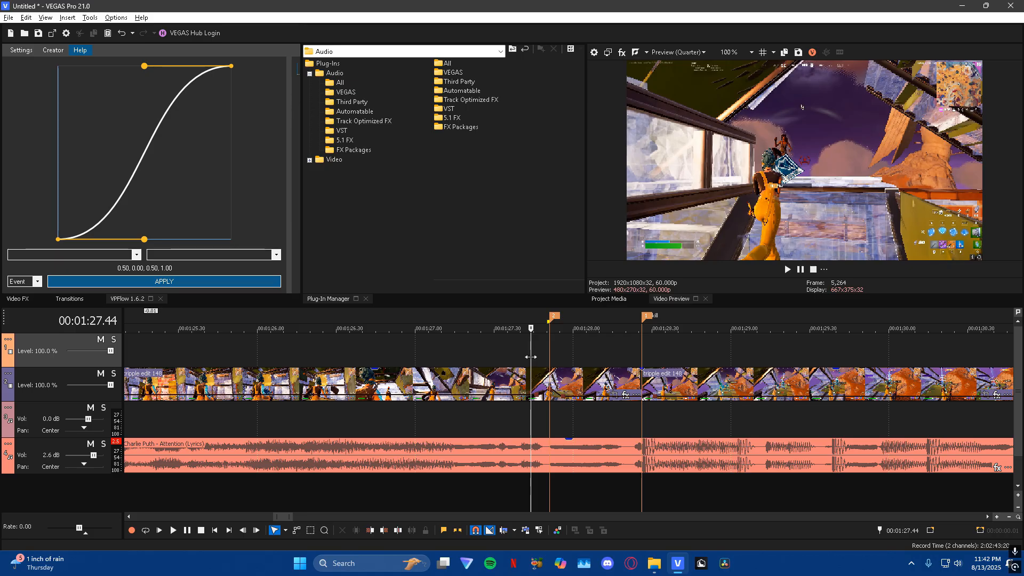
left_click_drag(532, 354, 494, 349)
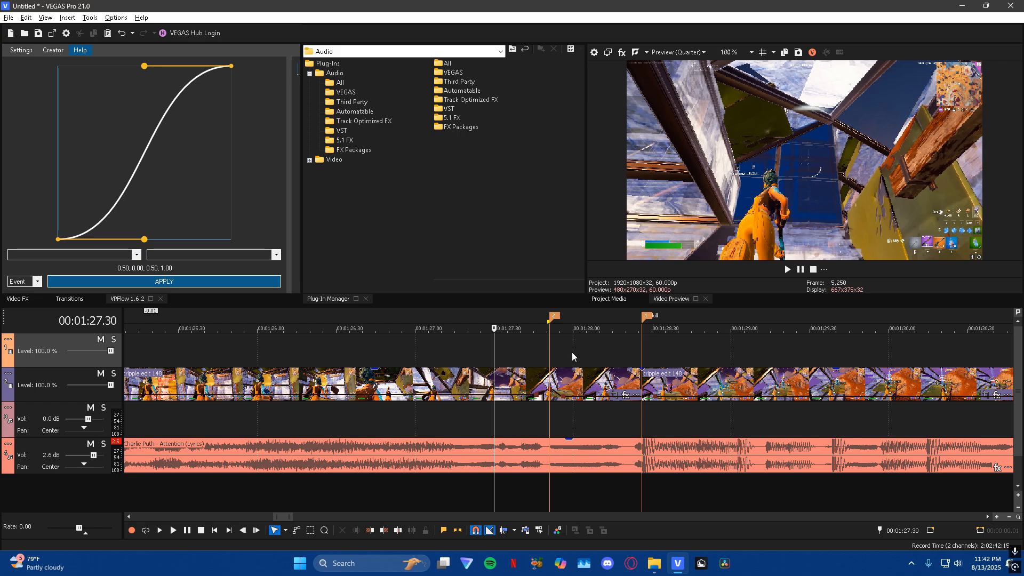
left_click(528, 351)
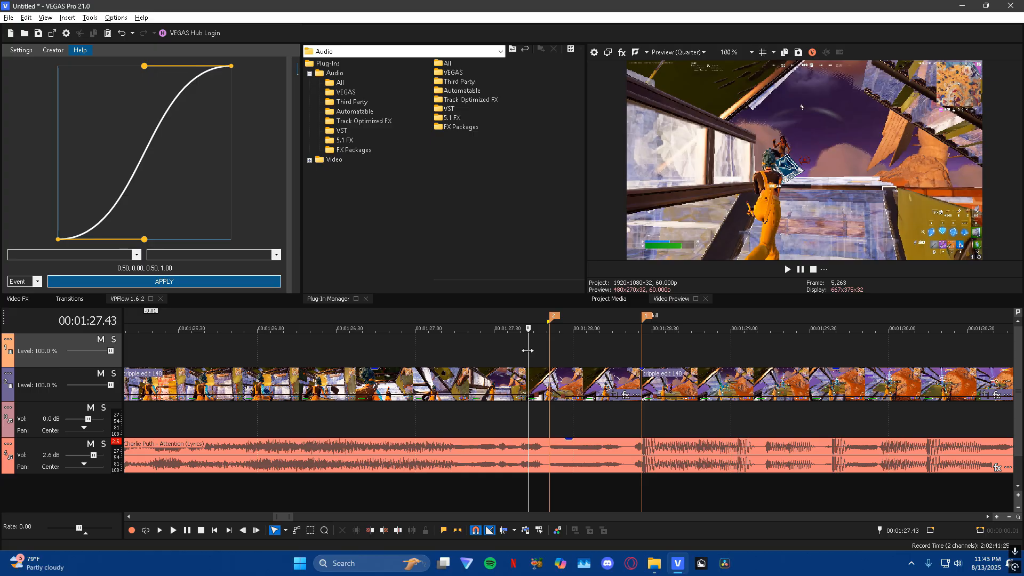
left_click(552, 360)
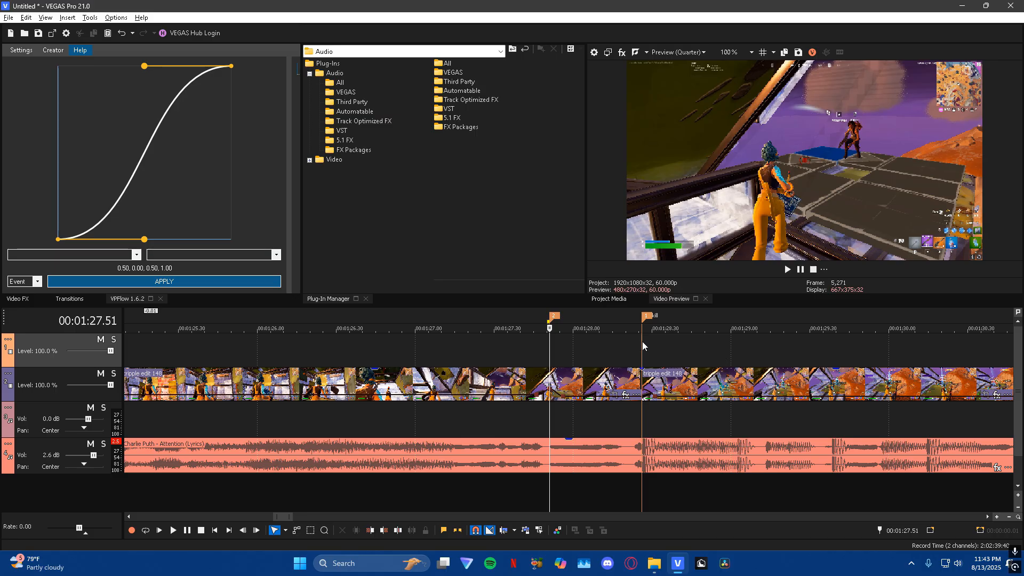
Move the playhead 30 frames back from the 00:01:28.26 marker and insert an empty event there on the uppermost track.
left_click(620, 340)
scroll(622, 341, "up", 2)
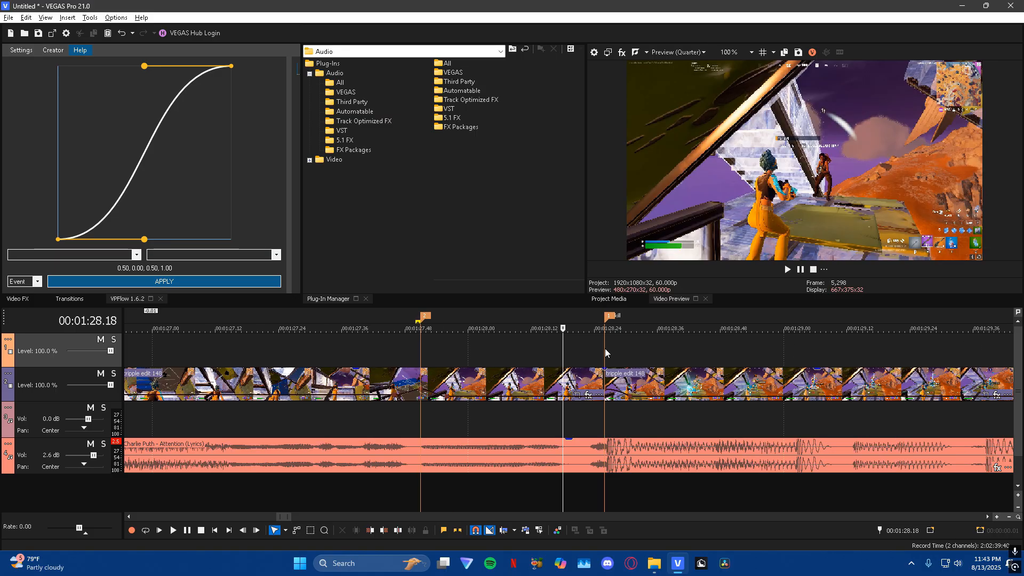
left_click(605, 349)
double_click(898, 530)
type("-30")
key("Return")
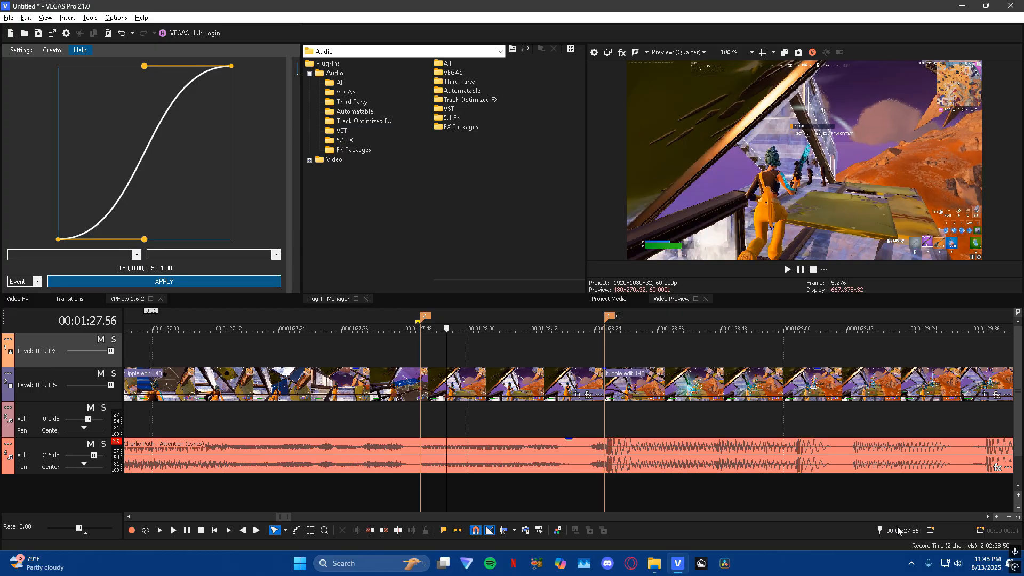
right_click(571, 347)
left_click(613, 316)
Split the empty event at the 00:01:28.26 marker and delete the part after it.
left_click(626, 358)
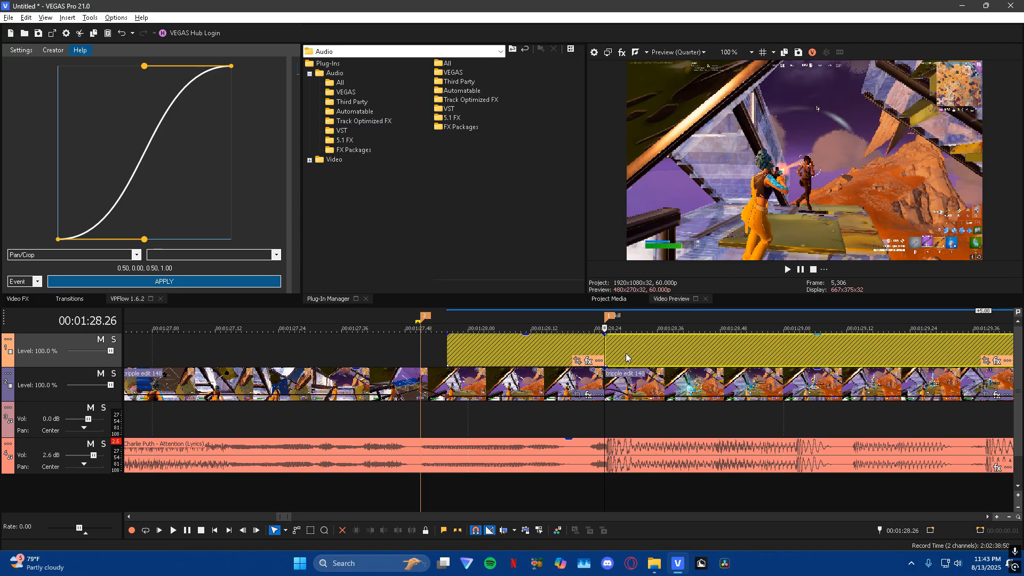
right_click(627, 357)
left_click(649, 253)
Add a velocity envelope to the empty event, with a point at its end set to 300% forward velocity.
right_click(565, 355)
mouse_move(661, 439)
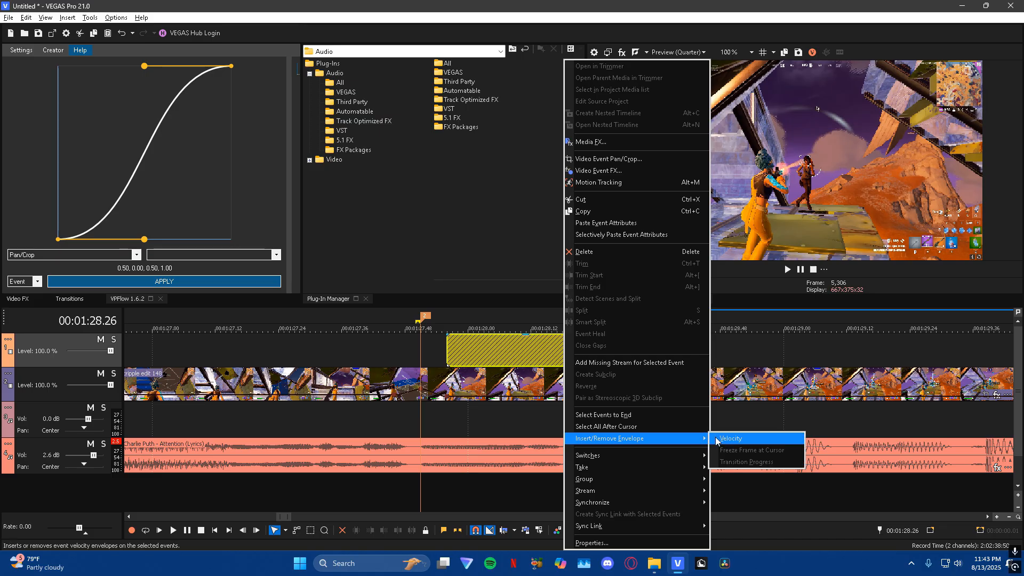
left_click(717, 439)
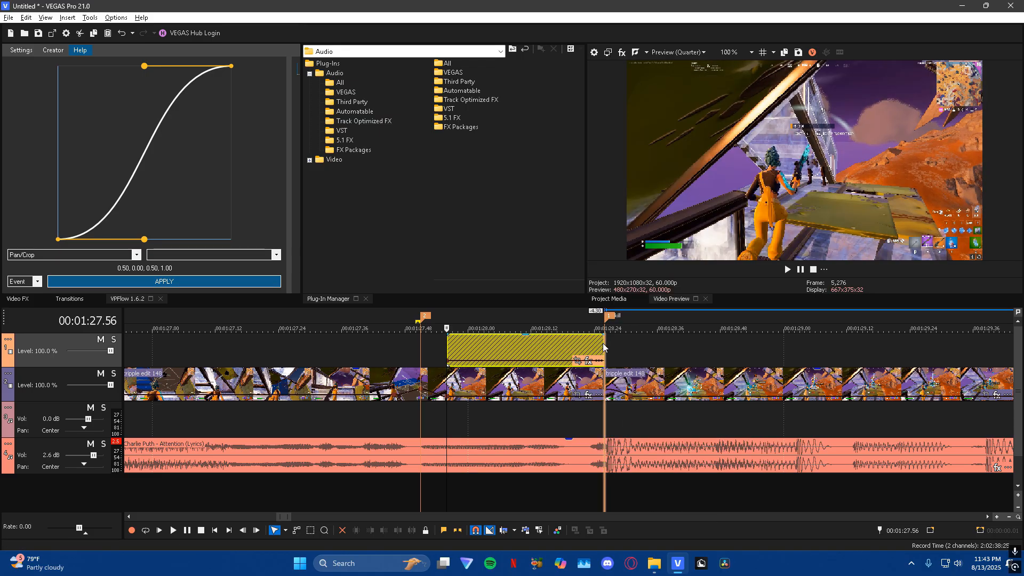
scroll(561, 375, "up", 2)
left_click(542, 363)
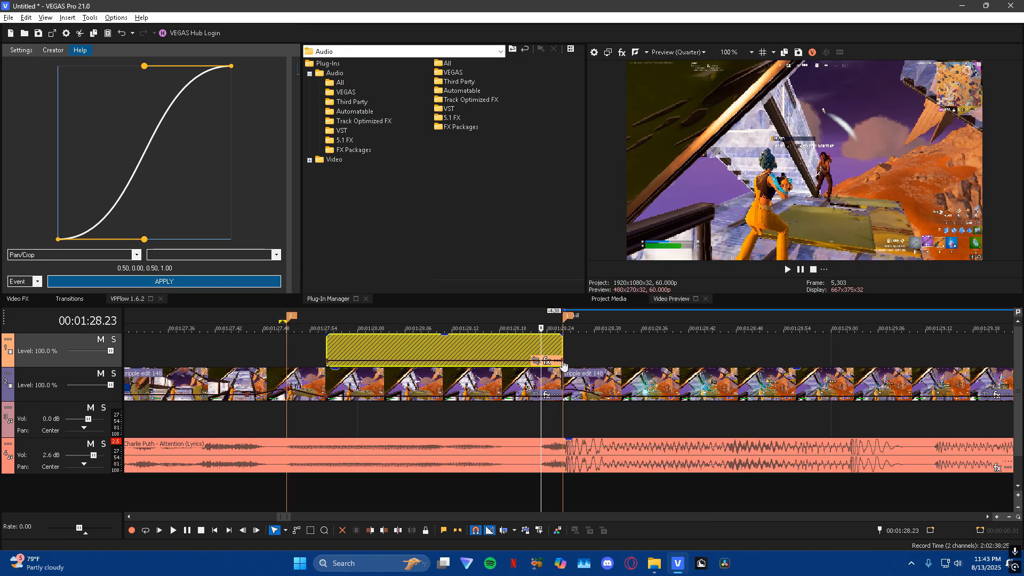
right_click(558, 364)
left_click(614, 131)
left_click(560, 343)
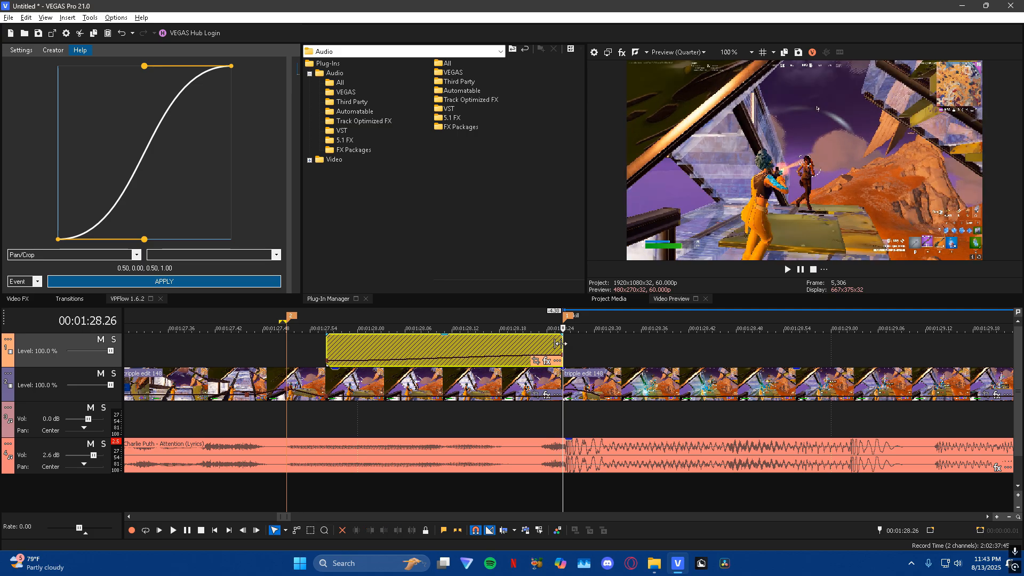
Add a velocity point to the empty event at 00:01:28.21 and set it to 5%.
left_click(524, 360)
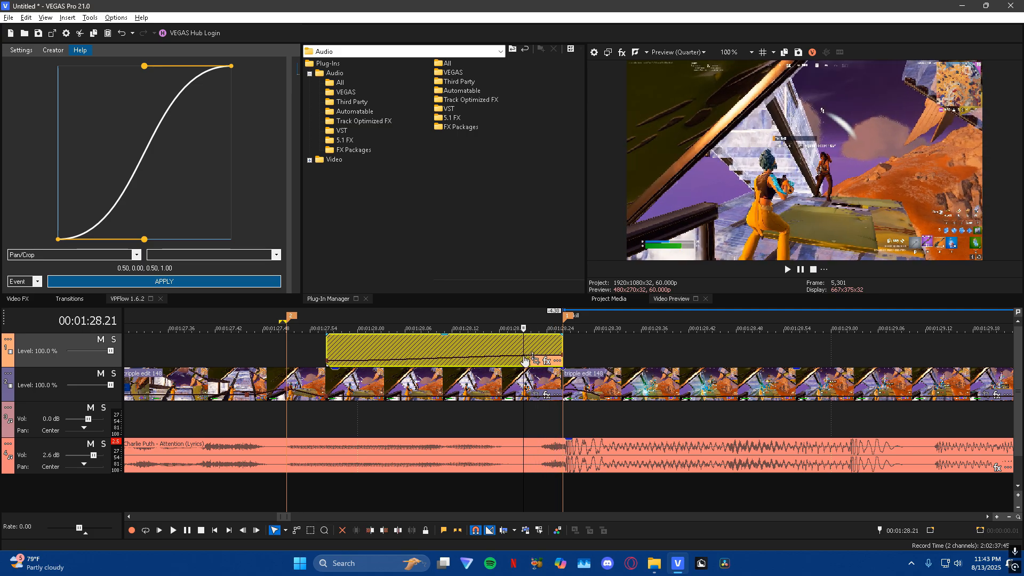
right_click(525, 360)
left_click(569, 205)
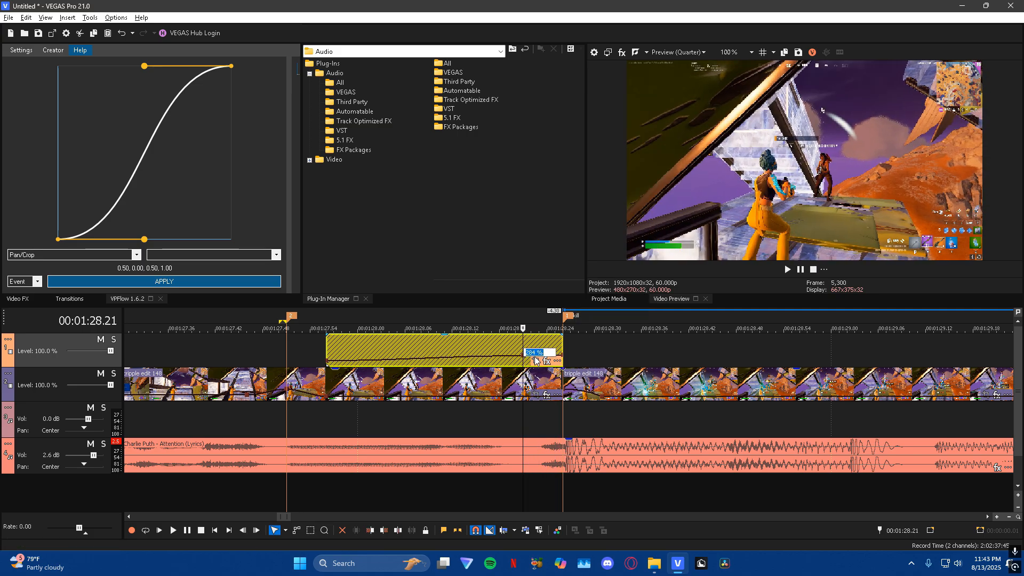
type("5")
key("Return")
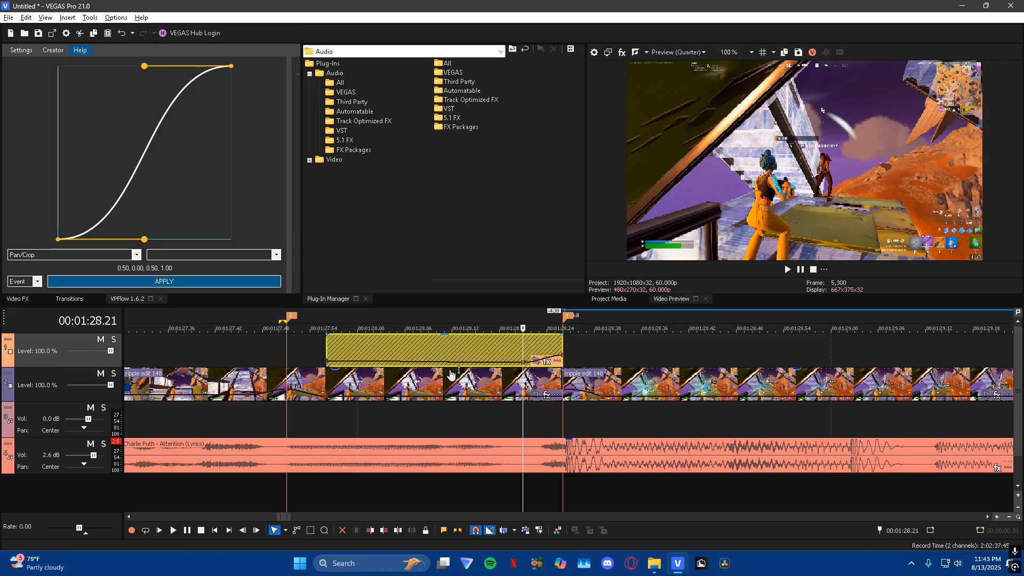
scroll(329, 365, "down", 2)
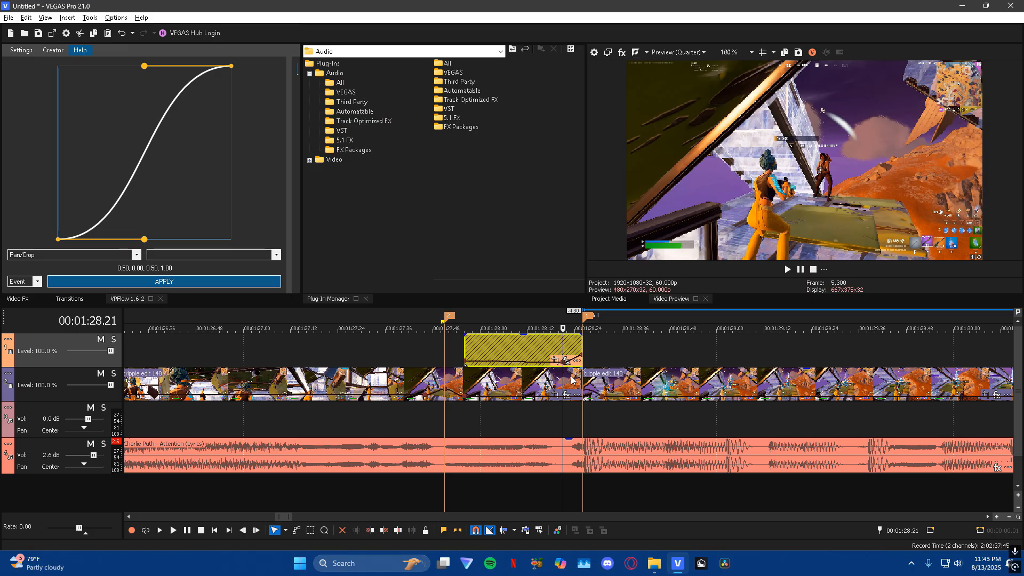
scroll(567, 381, "up", 5)
scroll(565, 381, "down", 3)
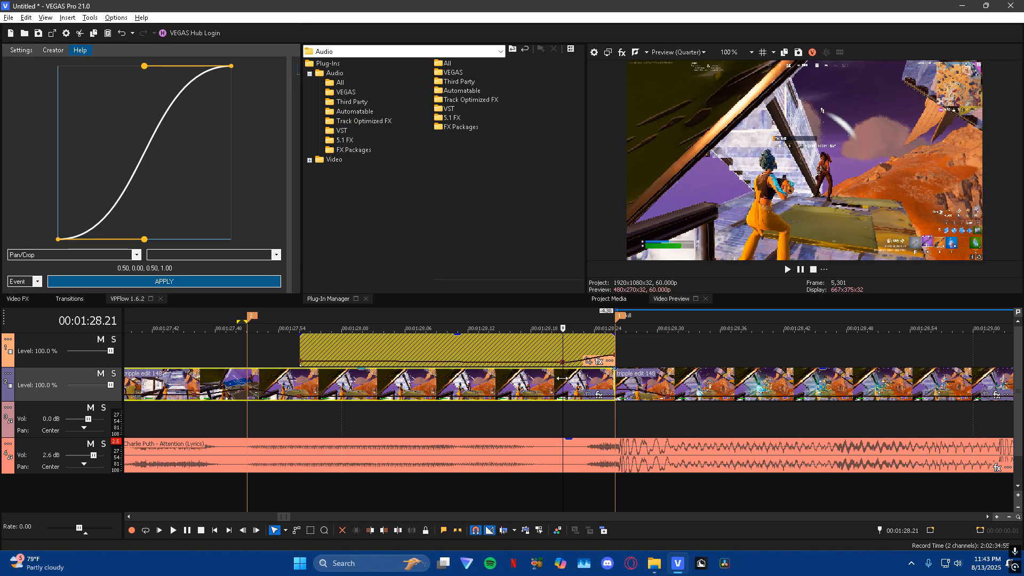
Set the velocity point at the end of the gameplay clip, at the 00:01:28.26 marker, to 300% forward velocity.
scroll(561, 380, "up", 2)
key("Right")
key("Right")
key("Right")
key("Right")
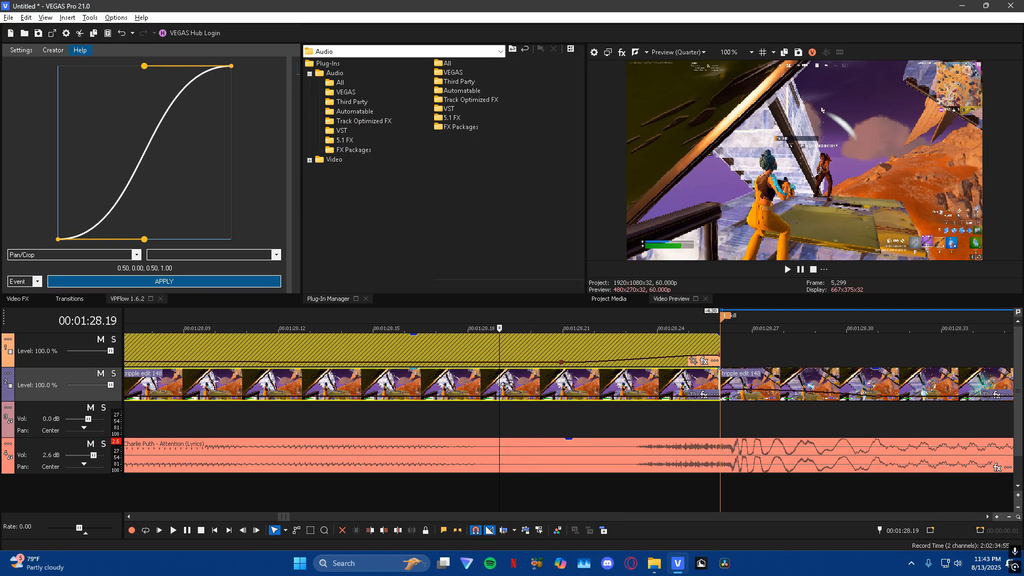
left_click(716, 402)
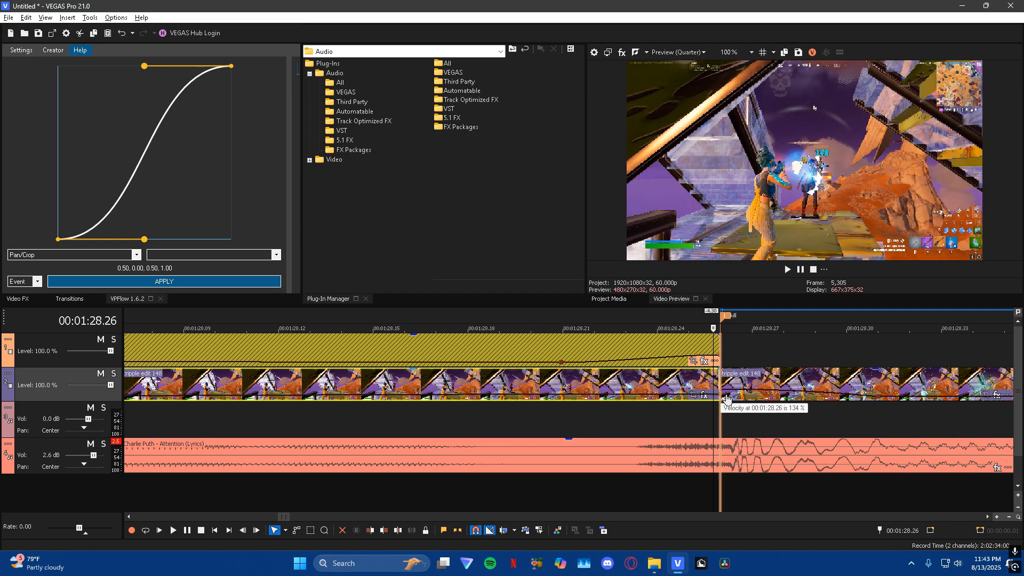
right_click(716, 395)
left_click(762, 154)
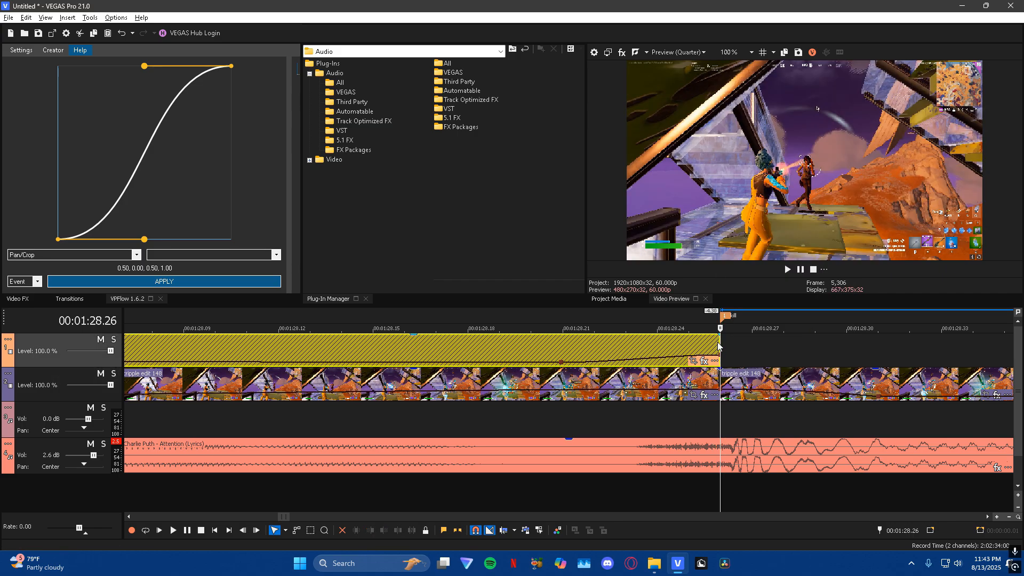
Move the playhead back to 00:01:28.21 and set the gameplay clip's velocity point there to 50% forward velocity.
key("Left")
key("Left")
key("Left")
key("Left")
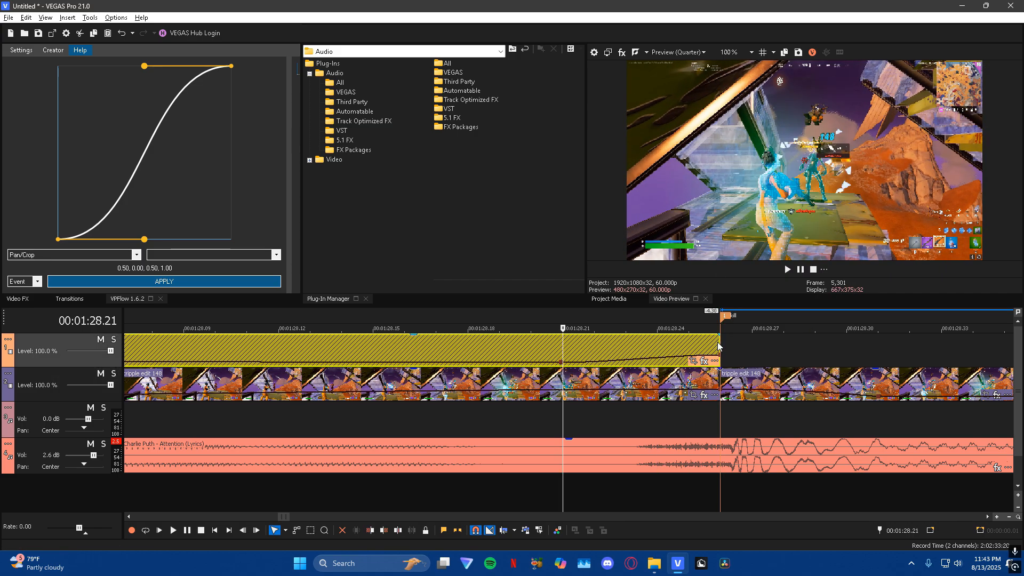
scroll(575, 397, "down", 2)
right_click(564, 394)
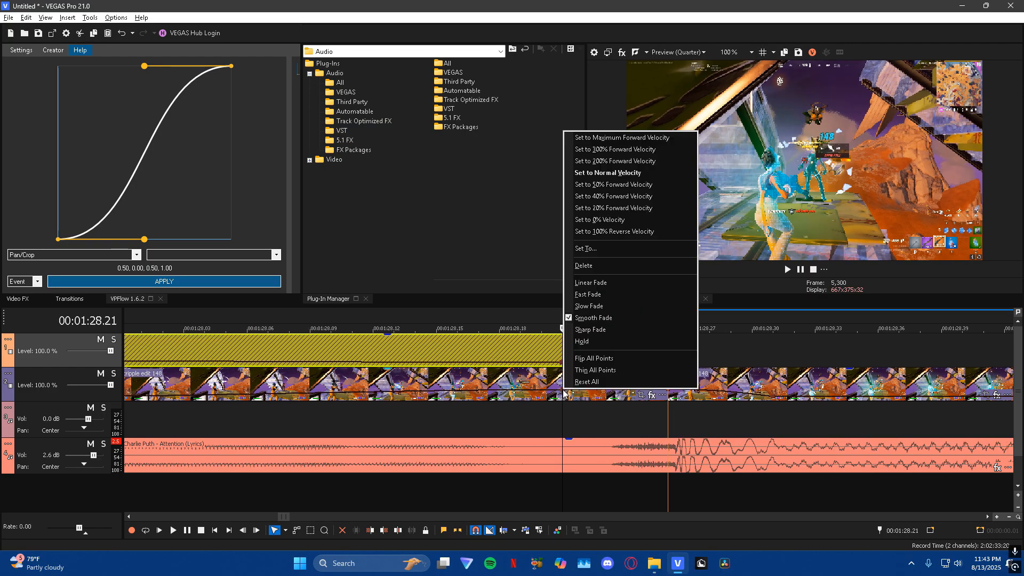
left_click(597, 184)
Delete the empty event from the uppermost track.
scroll(541, 424, "down", 4)
scroll(541, 424, "up", 3)
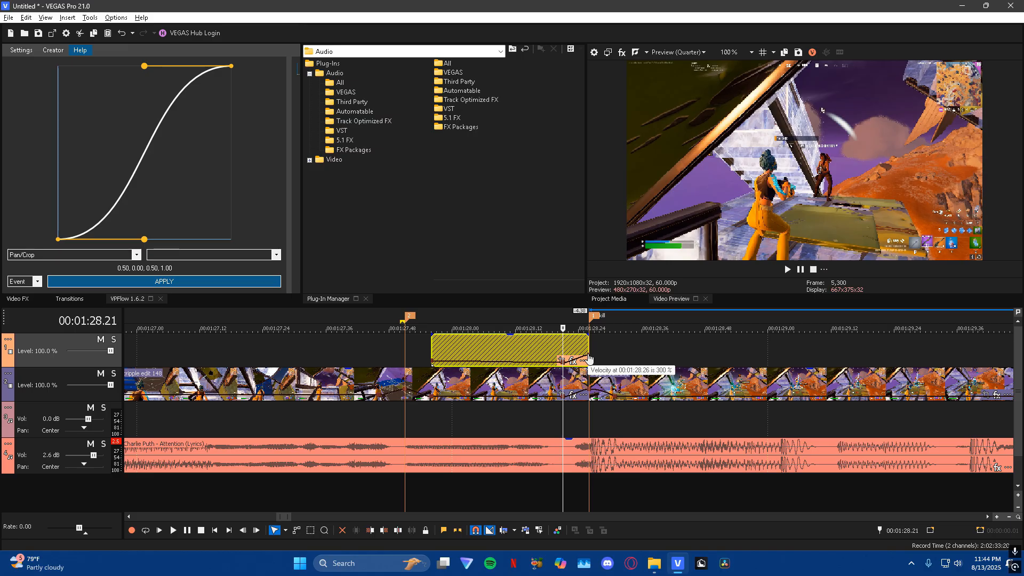
right_click(569, 352)
left_click(592, 252)
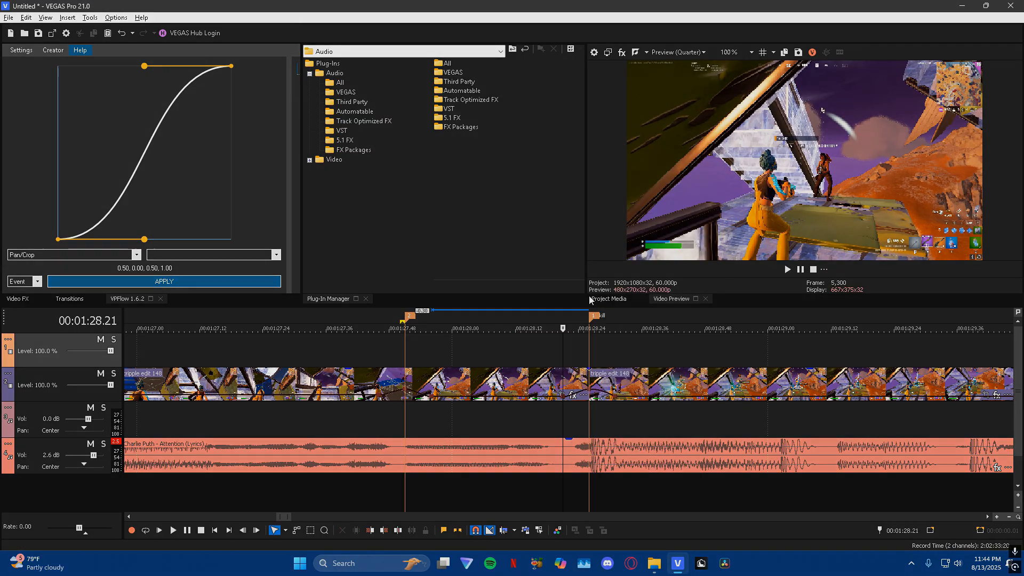